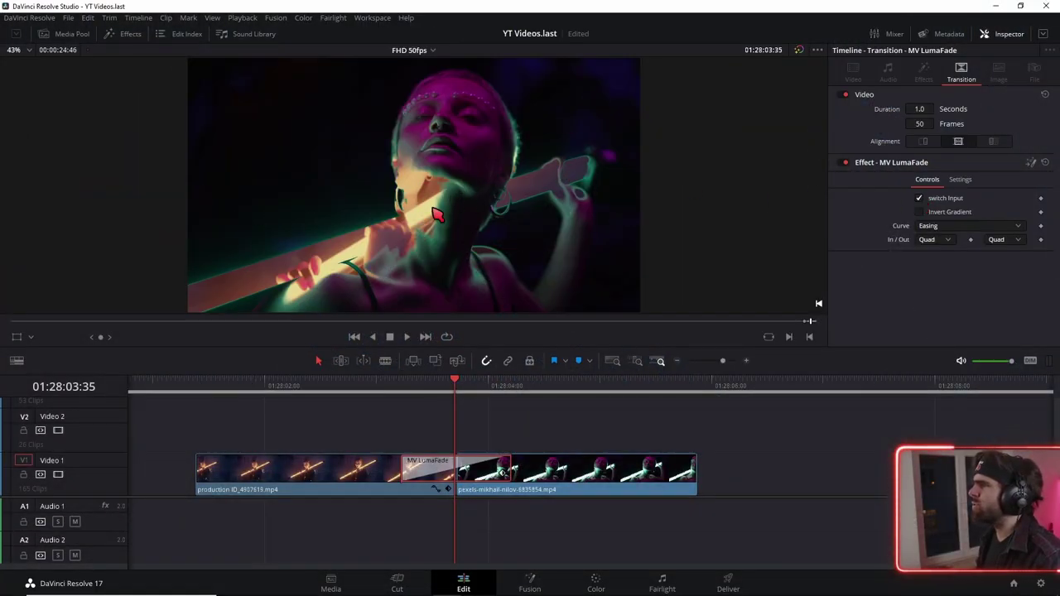
Search Effects for 'cro' and place a Cross Dissolve on the cut between the two clips
left_click(920, 212)
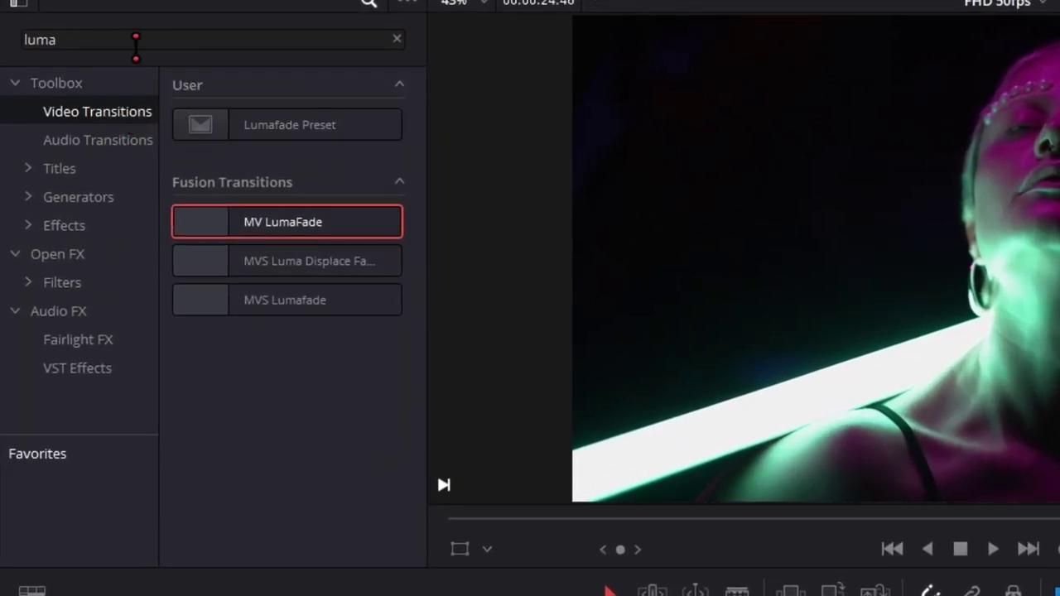
double_click(53, 38)
type("cro")
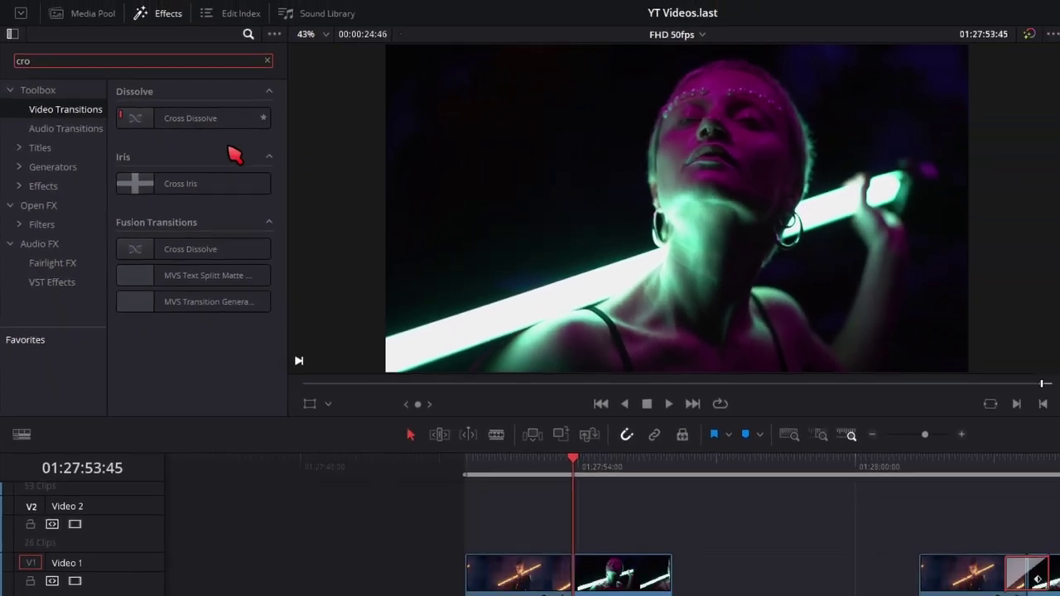
left_click_drag(147, 115, 460, 497)
Convert the Cross Dissolve into a Fusion Cross Dissolve
key("ctrl+equal")
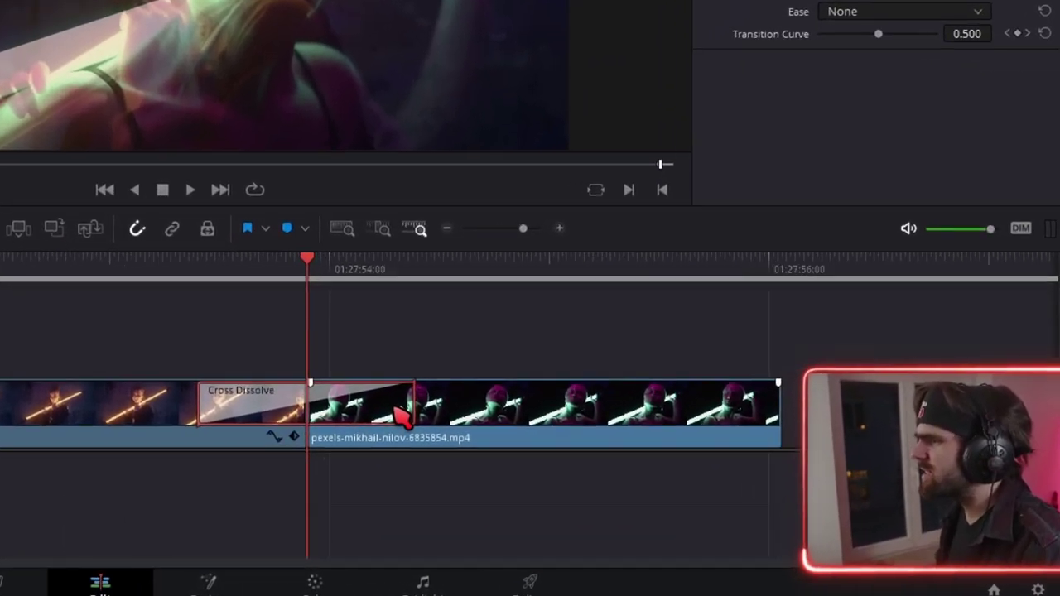
right_click(402, 412)
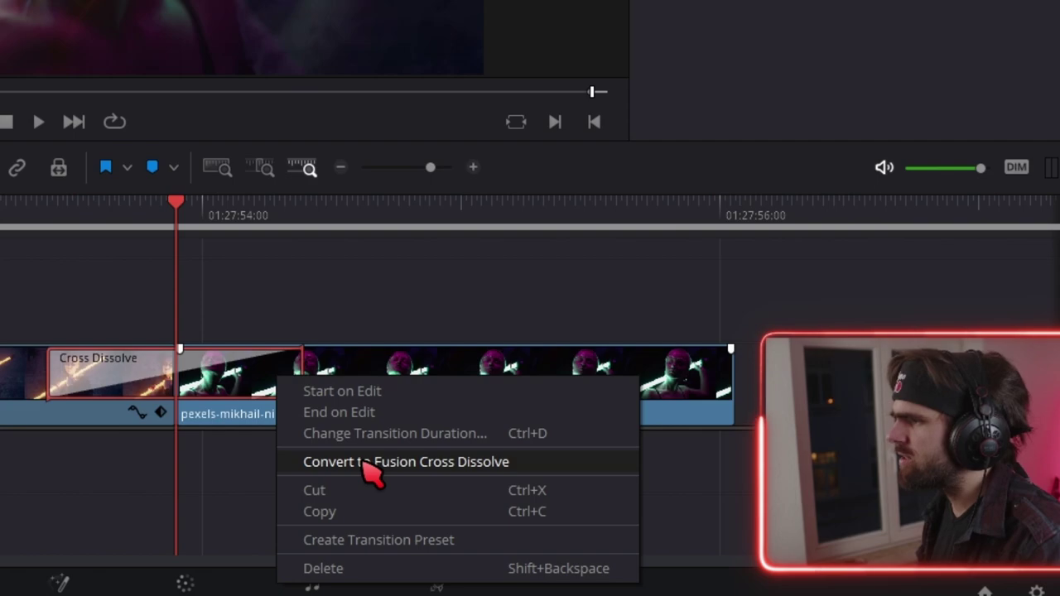
left_click(371, 472)
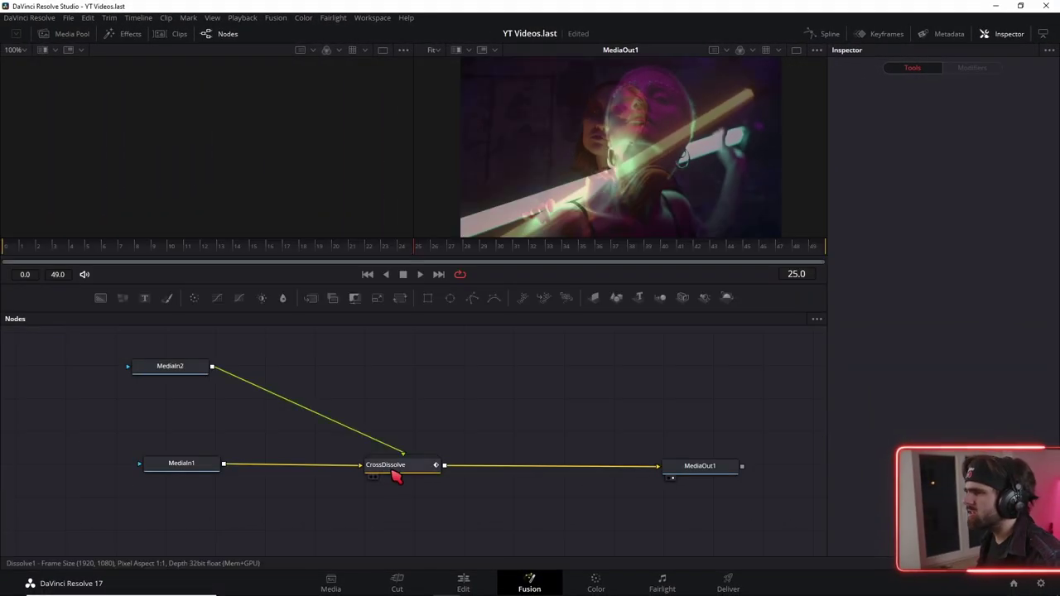
Expand the CrossDissolve group to reveal its Dissolve1 node
left_click(397, 473)
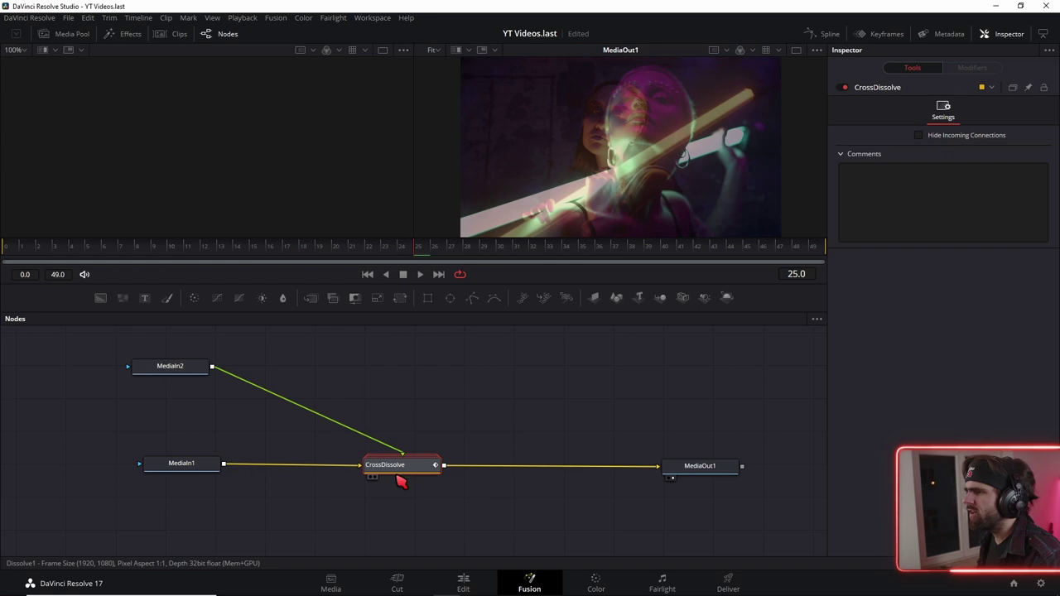
right_click(408, 470)
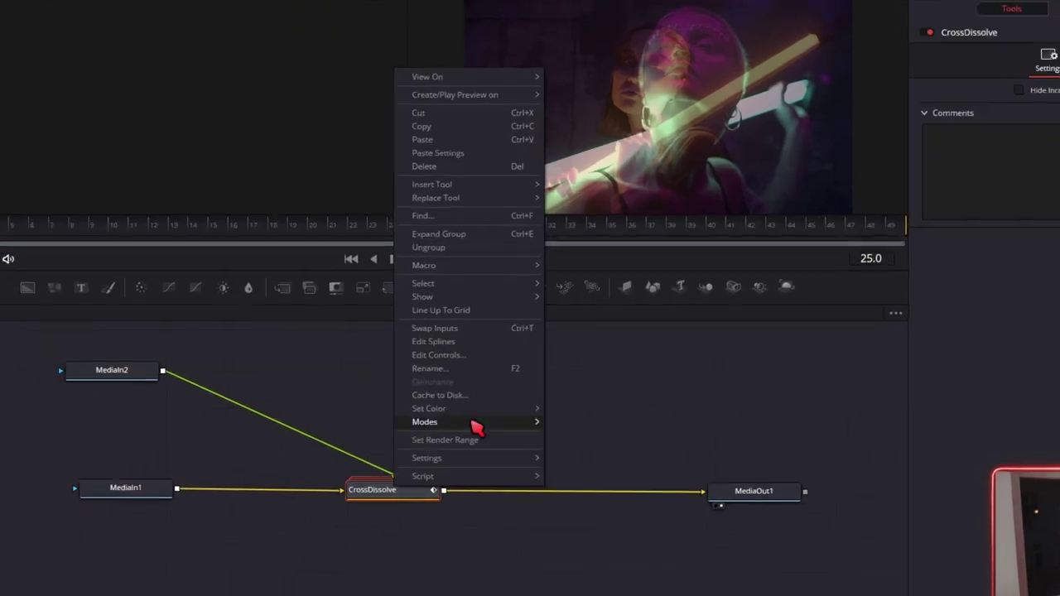
left_click(479, 225)
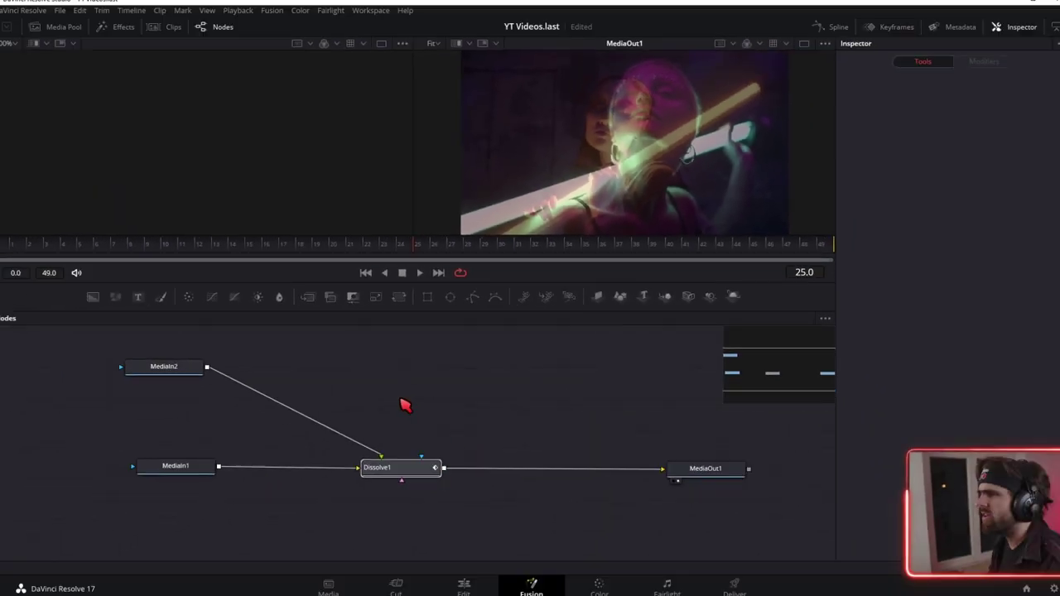
Add a Dissolve2 node via 'diss' search and lower its Background/Foreground to 0.913
key("shift+space")
type("diss")
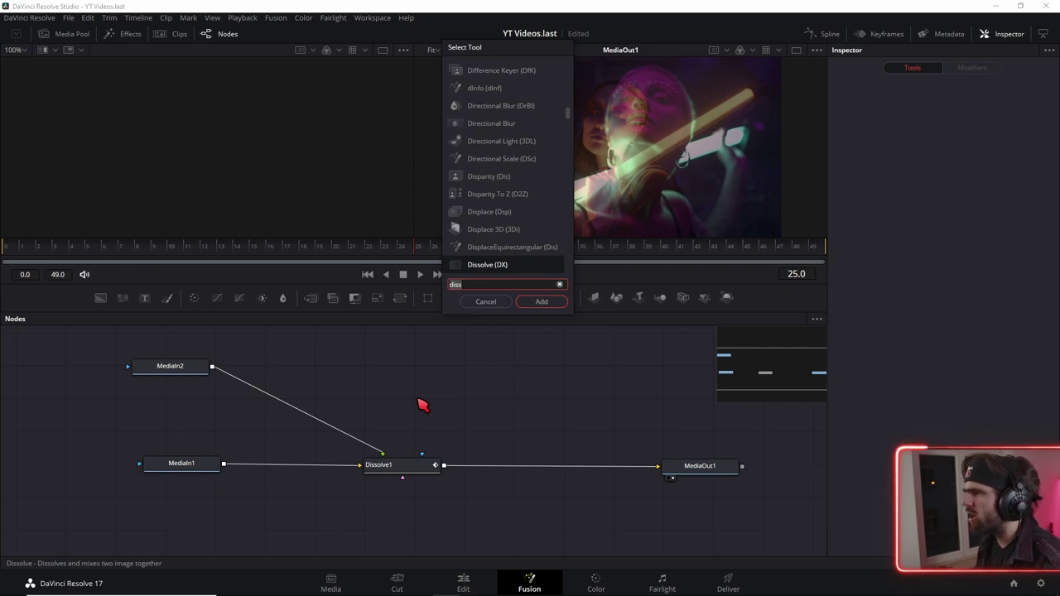
key("Return")
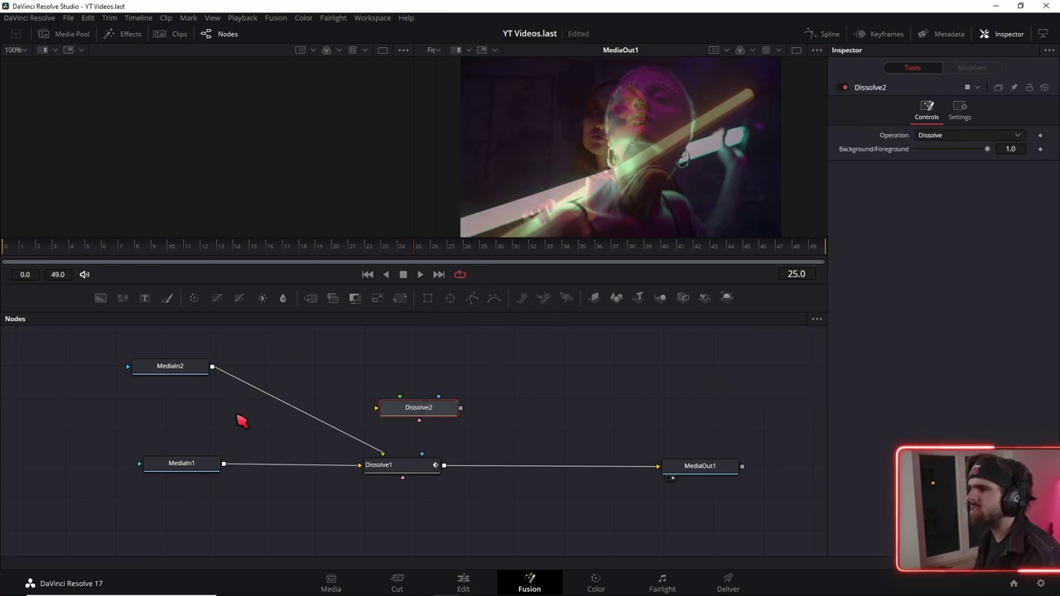
left_click_drag(987, 149, 987, 149)
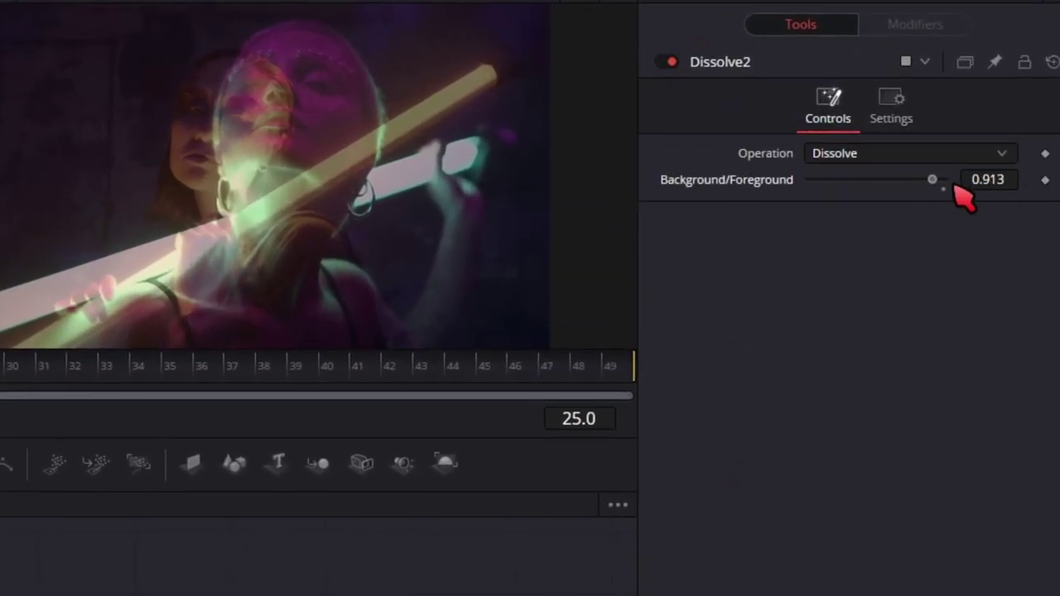
right_click(755, 63)
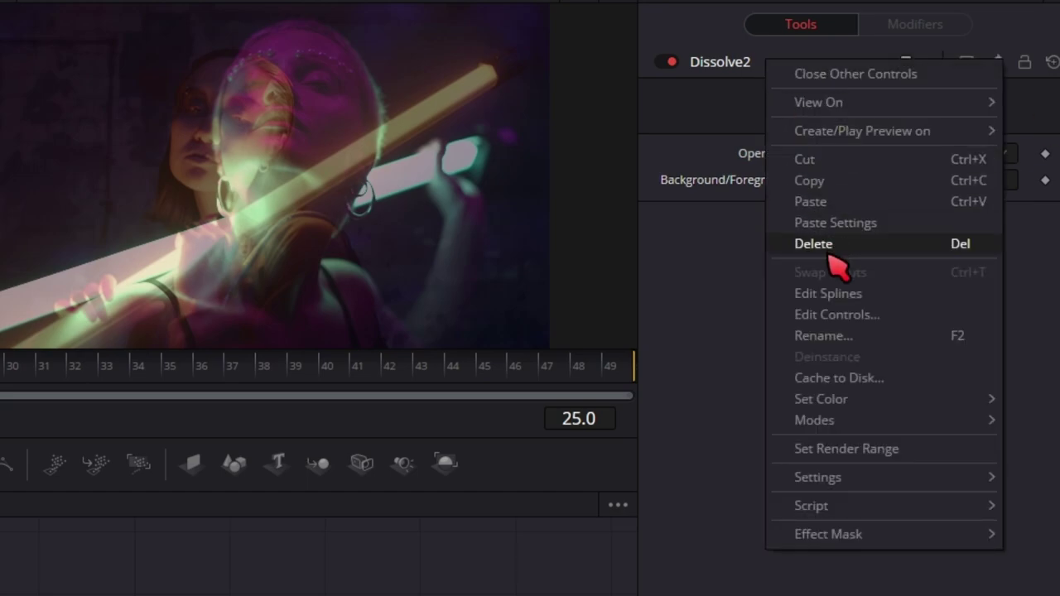
Add a checkbox control named switch to Dissolve2's Controls page
left_click(822, 313)
type("switch")
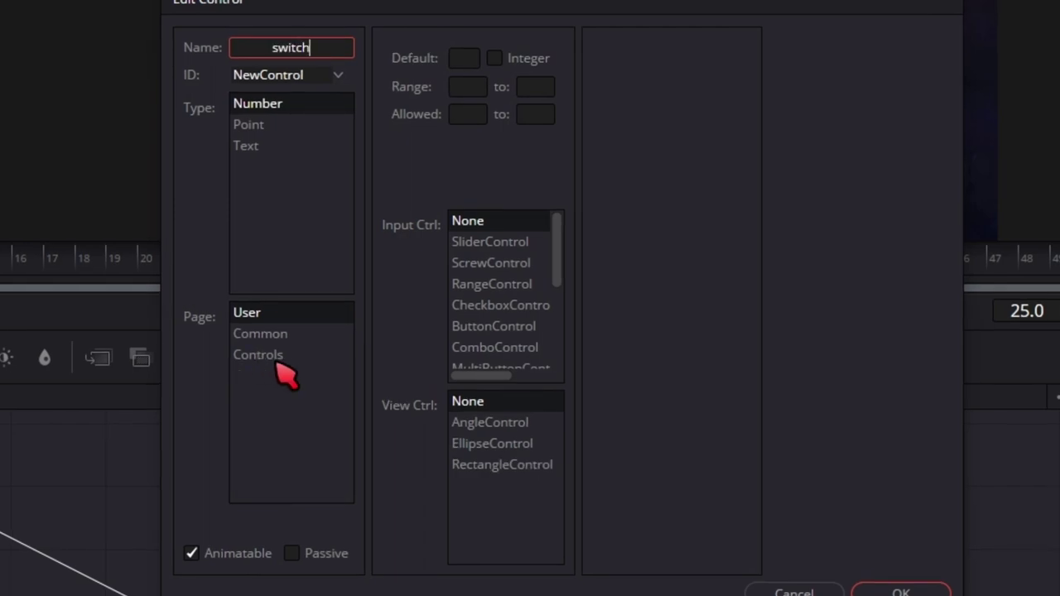
left_click(262, 357)
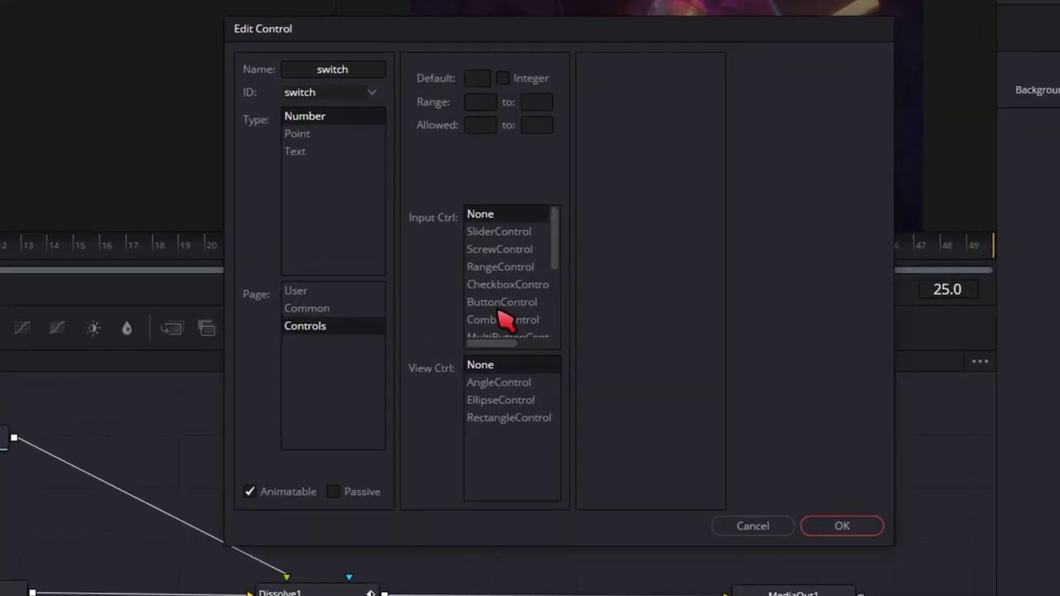
left_click(520, 270)
left_click(892, 583)
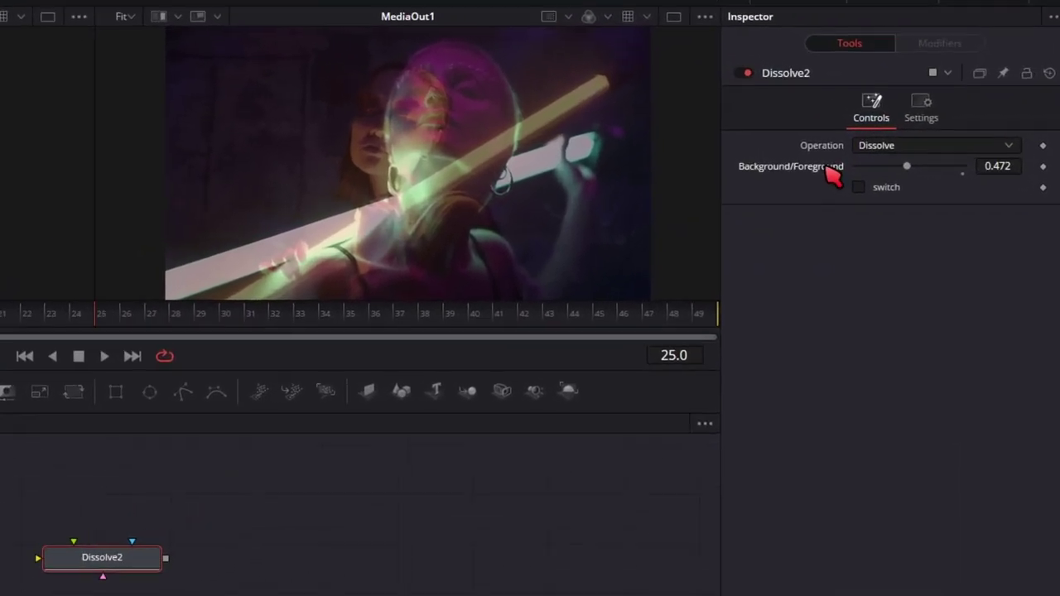
Link Dissolve2's Background/Foreground expression to switch and test toggling it
right_click(827, 169)
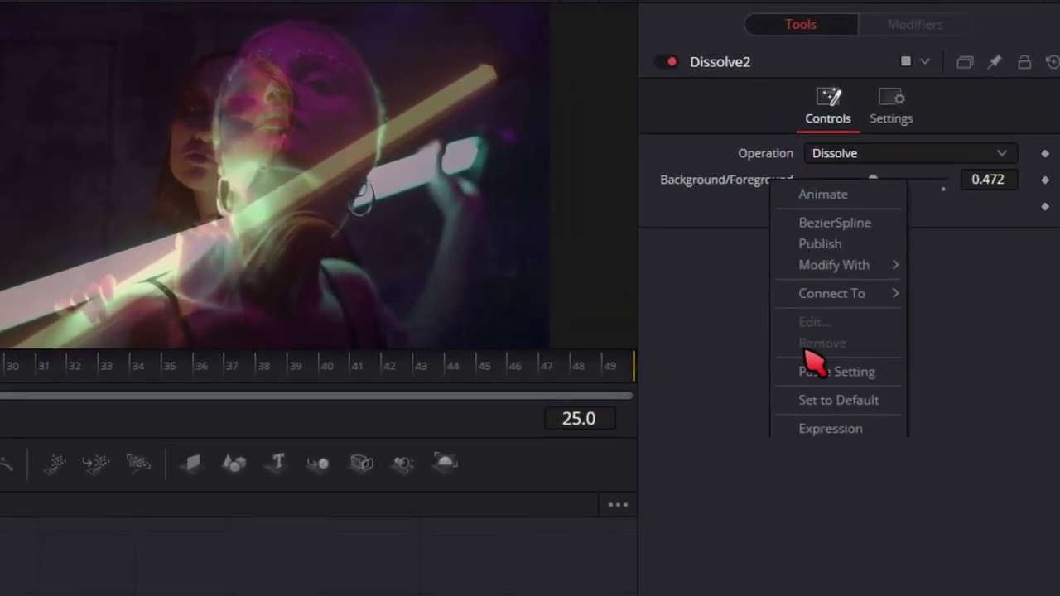
left_click(829, 429)
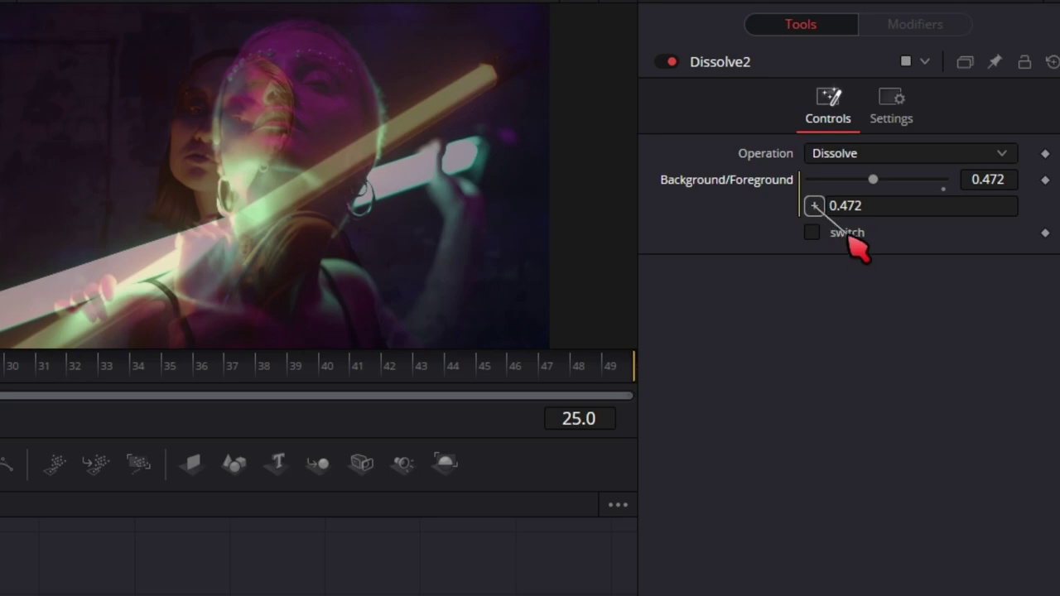
left_click_drag(848, 234, 844, 233)
left_click(811, 232)
left_click(812, 232)
Turn switch back on and wire MediaIn1 and MediaIn2 into Dissolve2
left_click(811, 232)
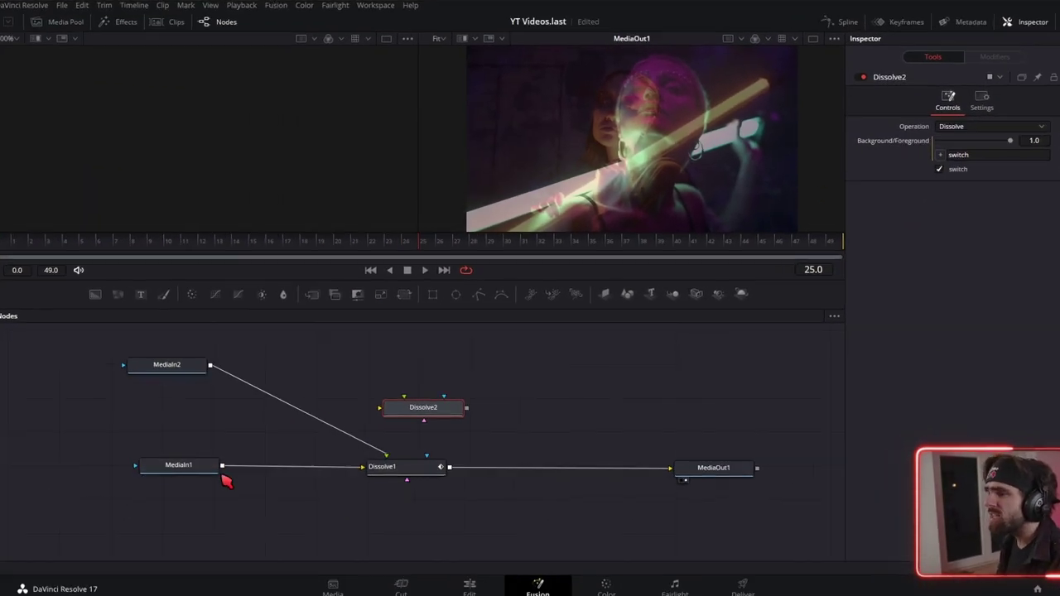
left_click_drag(222, 467, 390, 404)
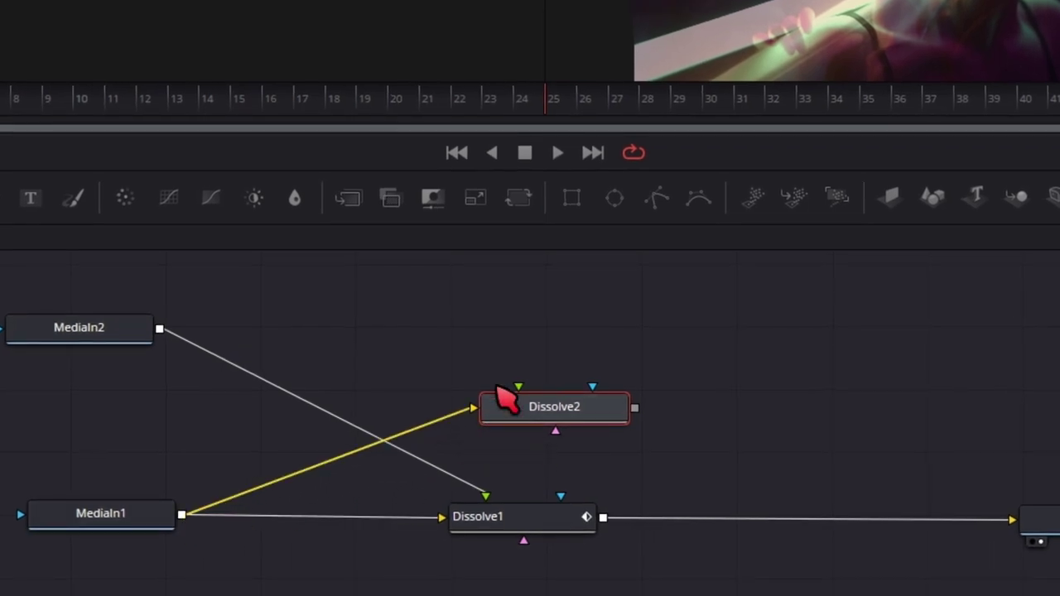
left_click_drag(165, 331, 542, 425)
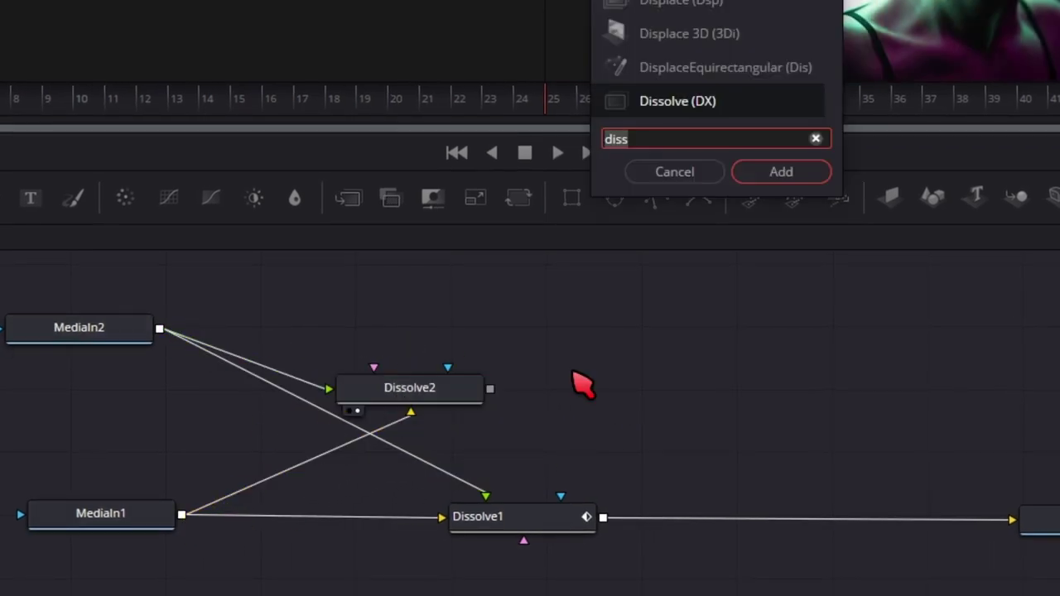
Add a Bitmap1 node after Dissolve2 and set its Channel to Luminance
key("BackSpace")
key("BackSpace")
key("BackSpace")
type("b")
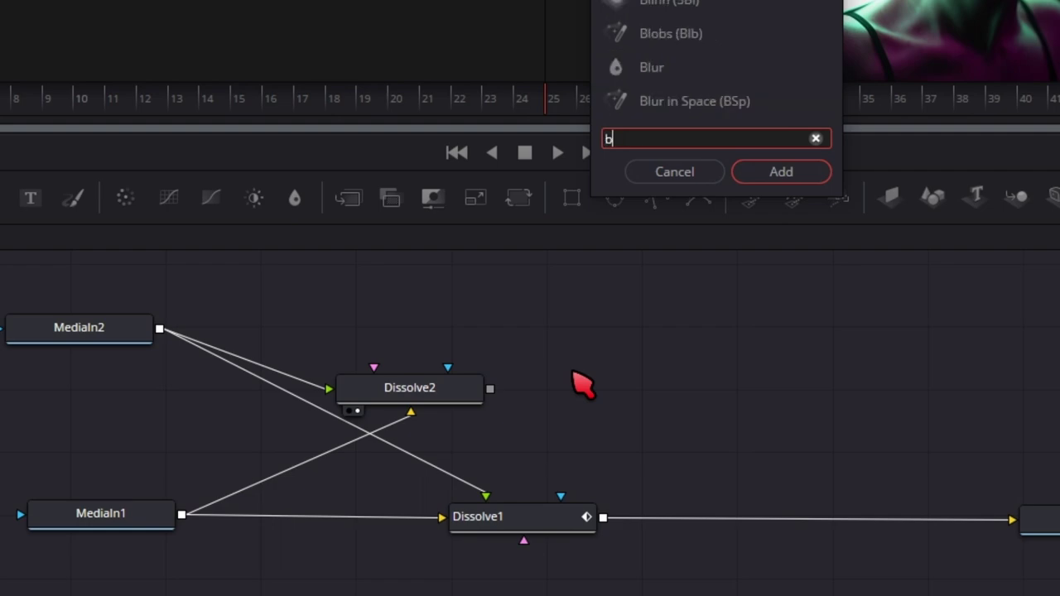
type("it")
key("Return")
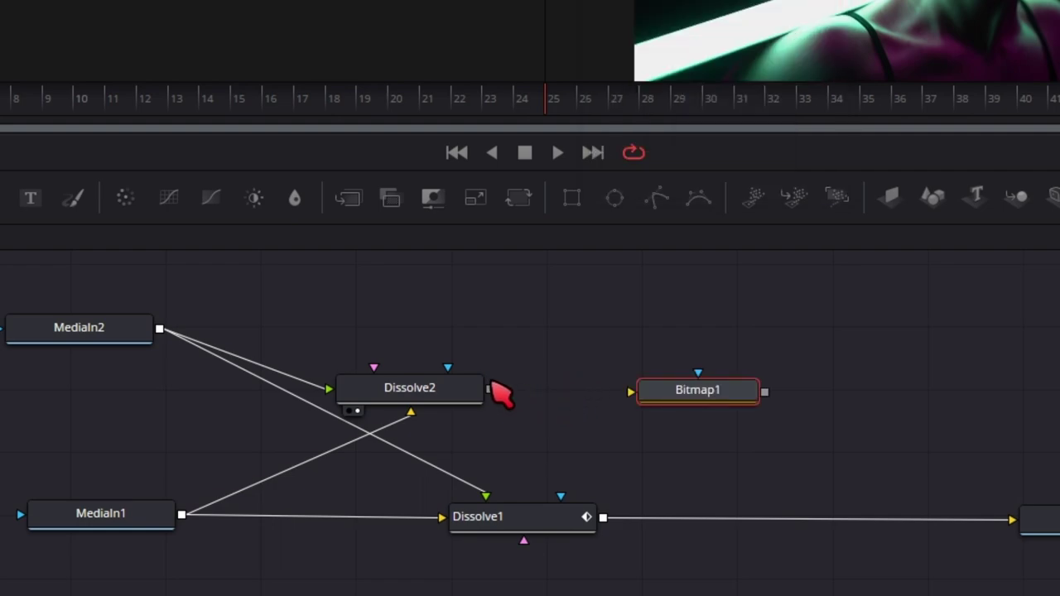
left_click_drag(490, 387, 708, 401)
key("2")
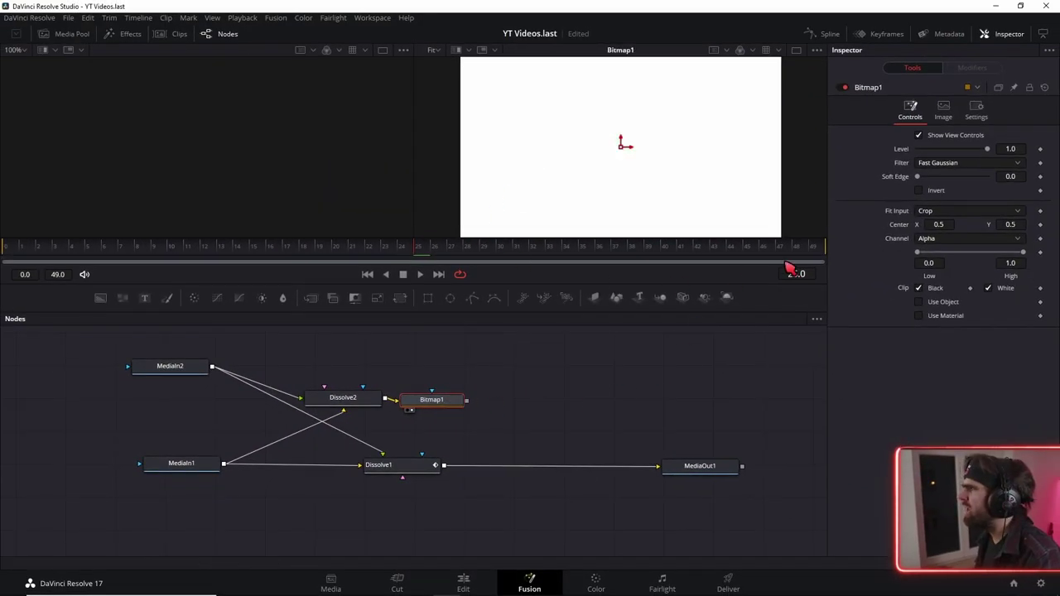
left_click(967, 238)
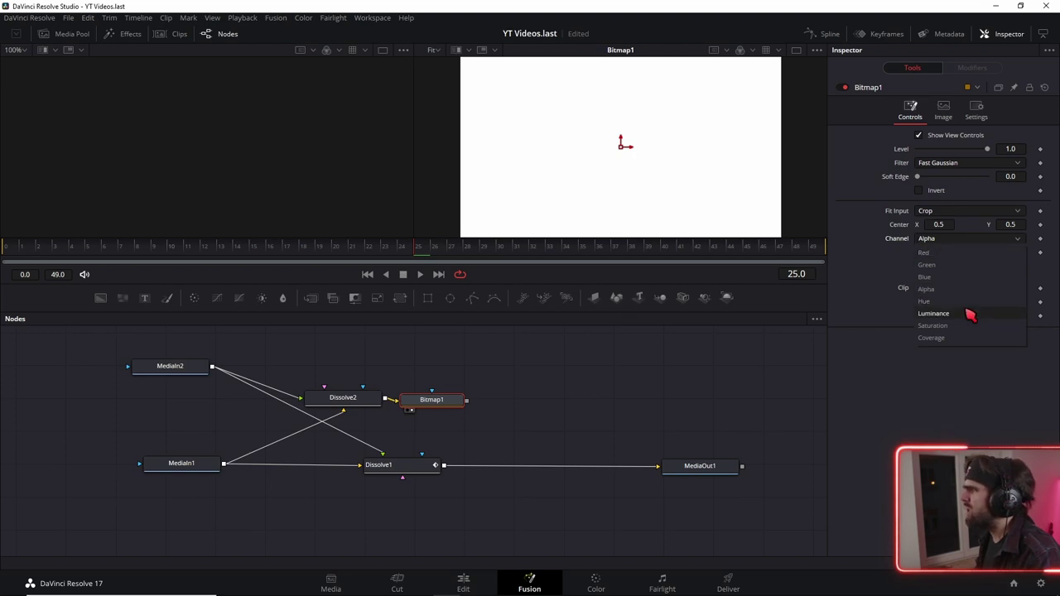
left_click(935, 313)
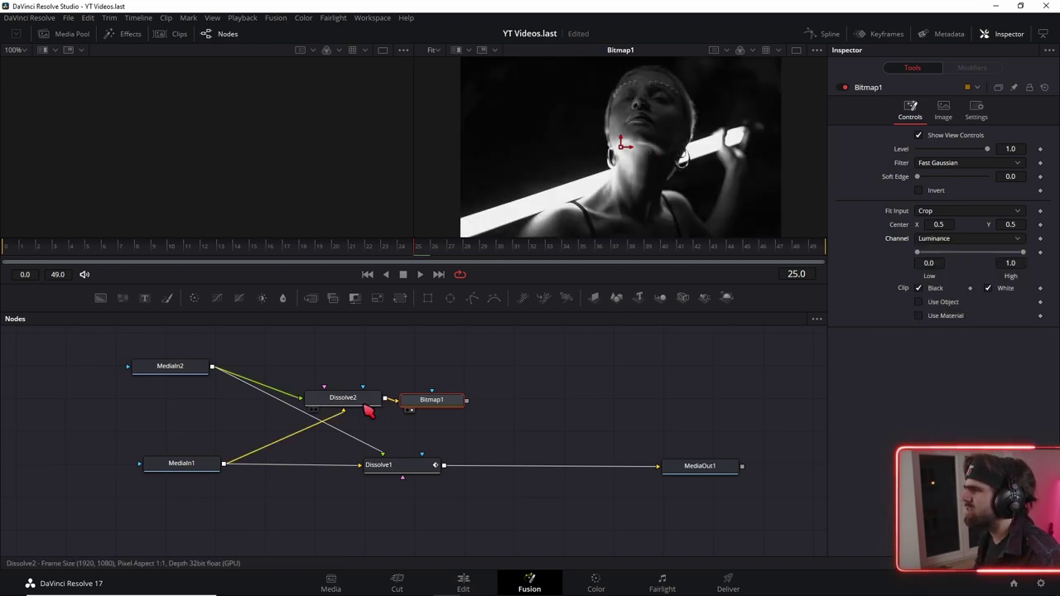
Toggle Dissolve2's switch on and off to check the clip swap
left_click(331, 404)
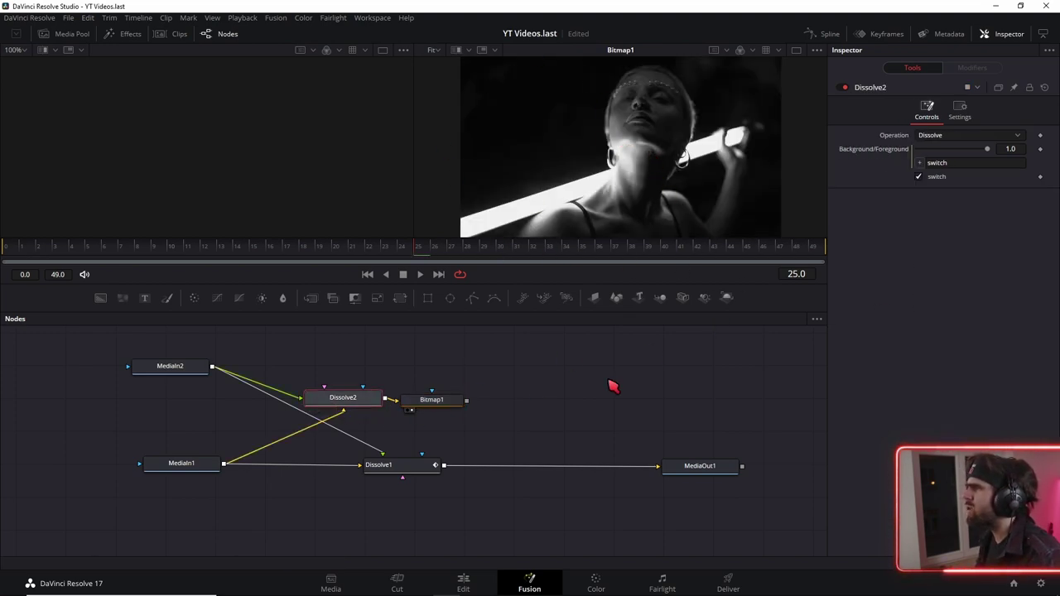
left_click(919, 177)
left_click(919, 177)
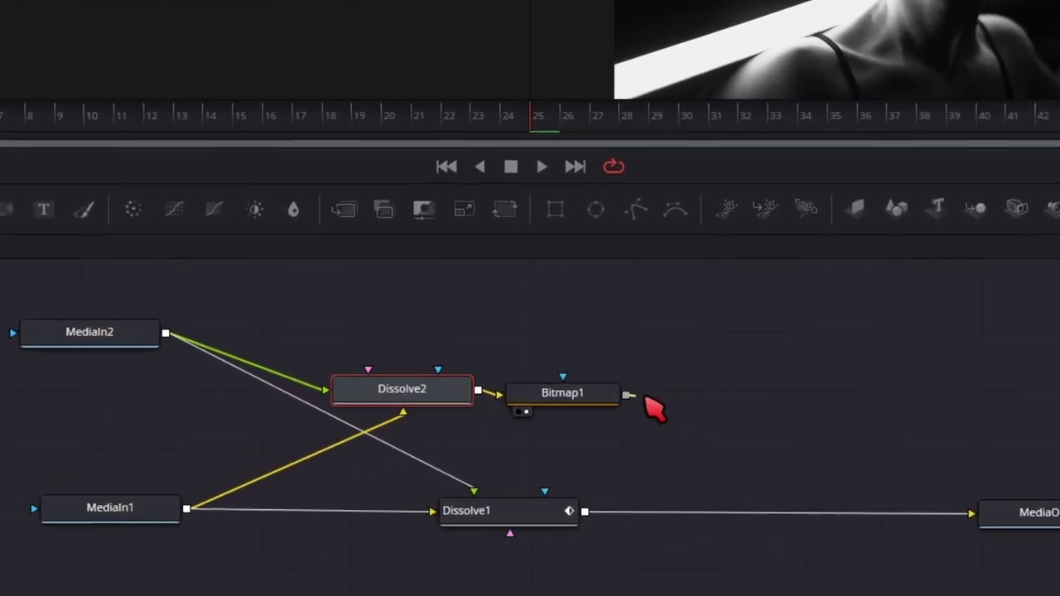
Feed Bitmap1 into Dissolve1's mask input and set Dissolve1's Operation to Gradient Wipe
left_click_drag(629, 395, 510, 535)
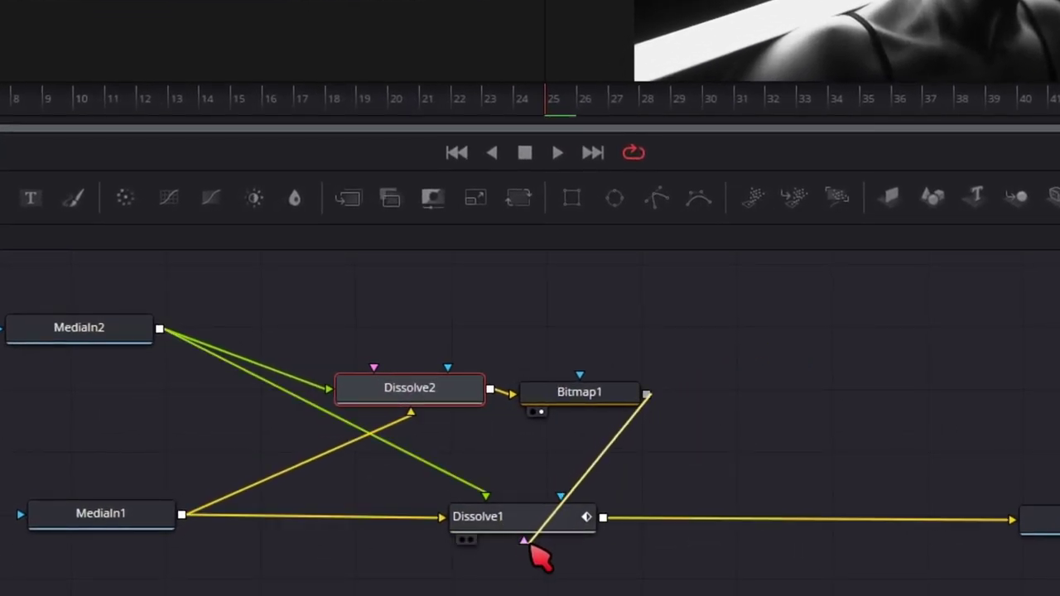
left_click(531, 530)
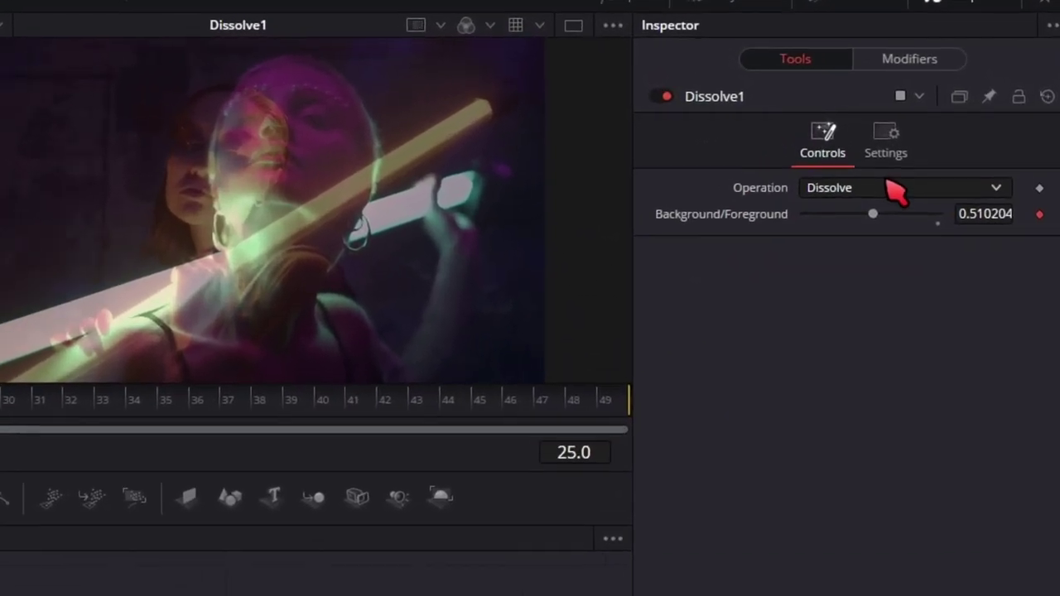
left_click(961, 136)
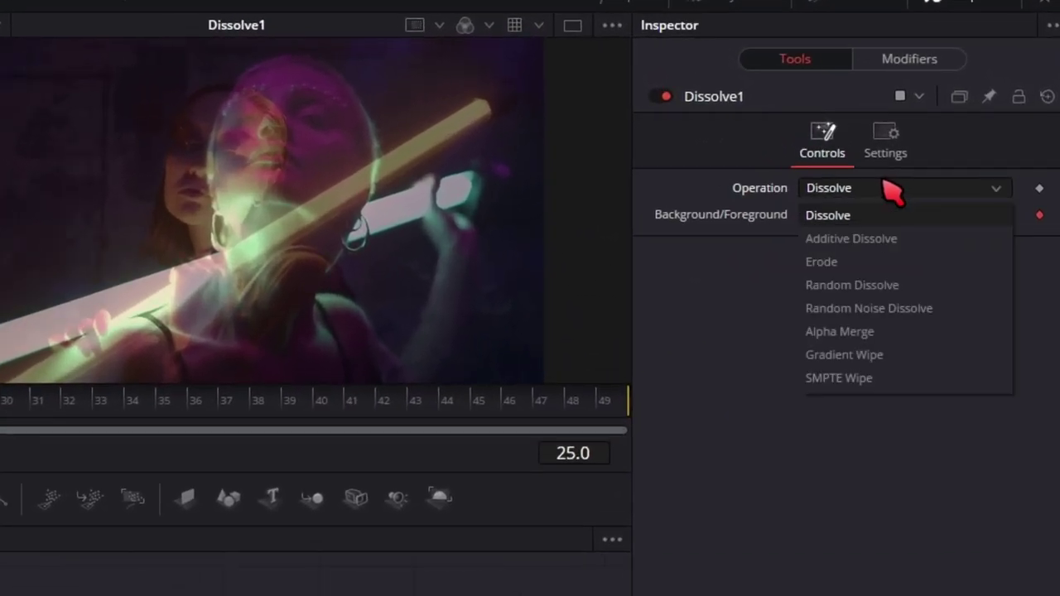
left_click(876, 356)
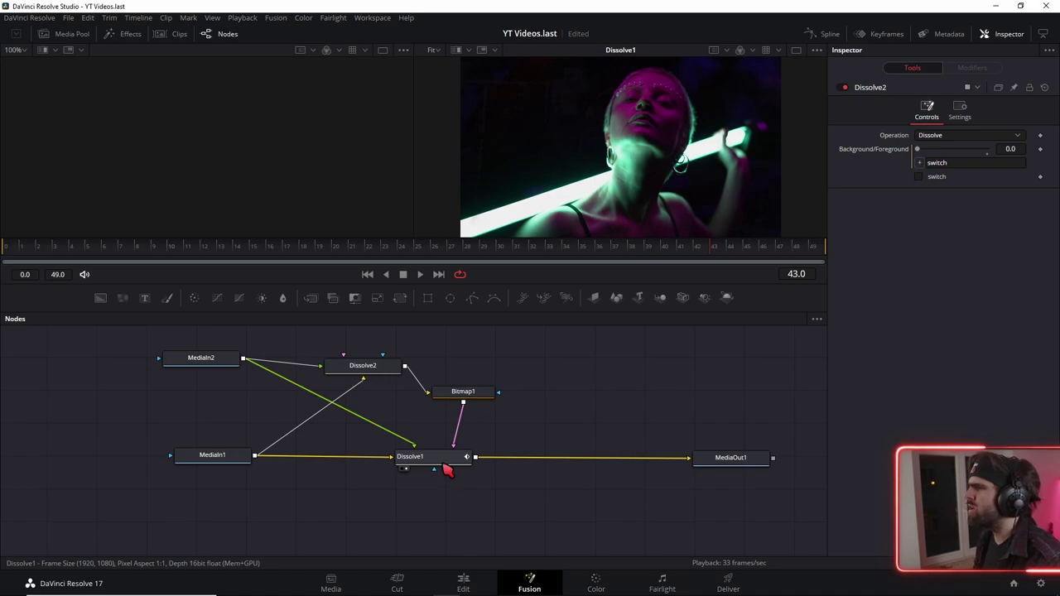
Give Dissolve1 an Anim Curves modifier: Transition source, Easing curve, Sine in and out
left_click(445, 470)
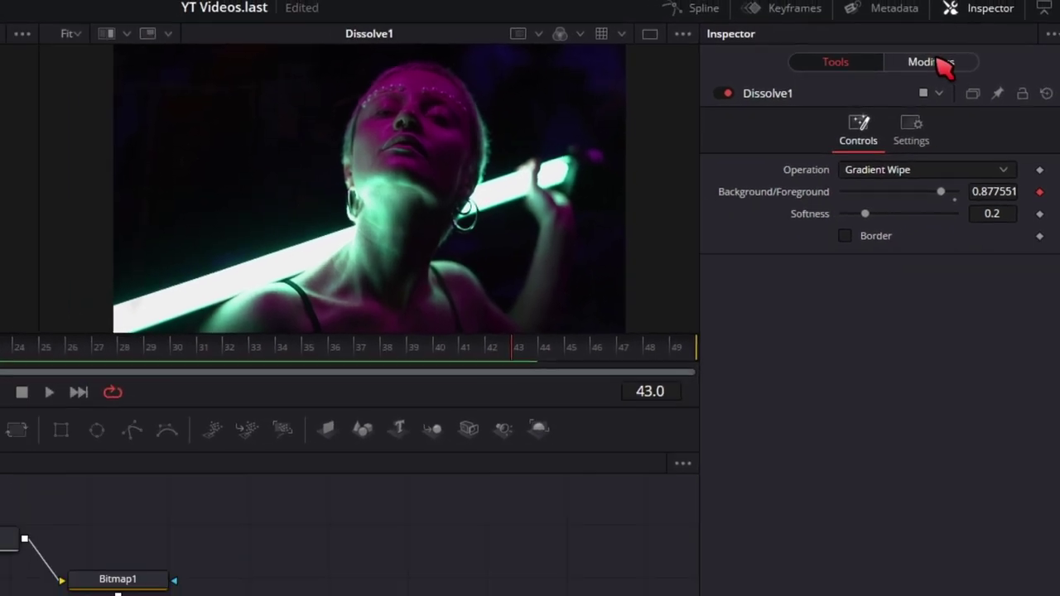
left_click(919, 57)
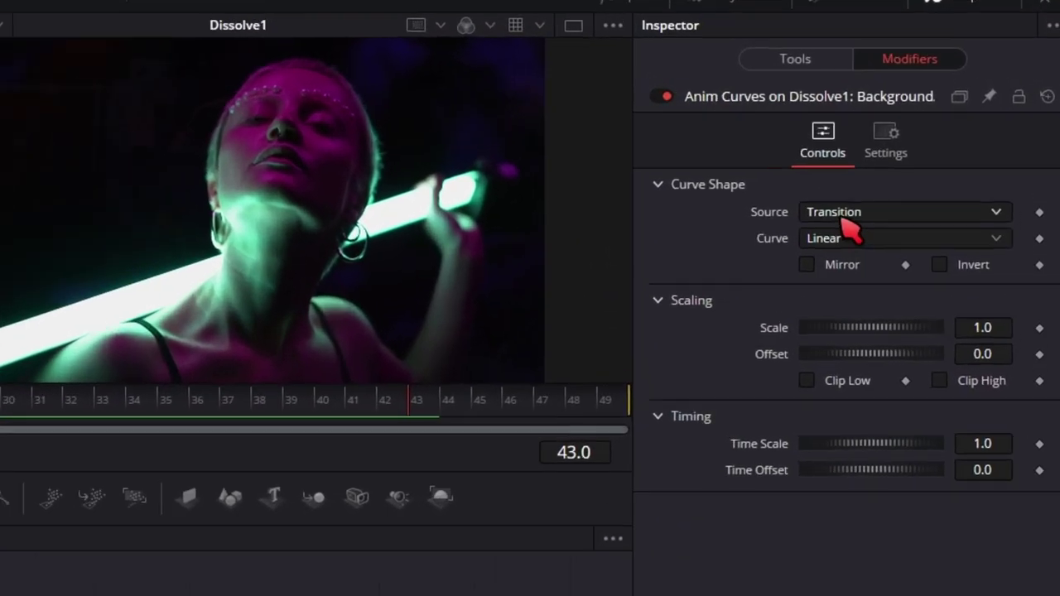
left_click(939, 150)
left_click(848, 214)
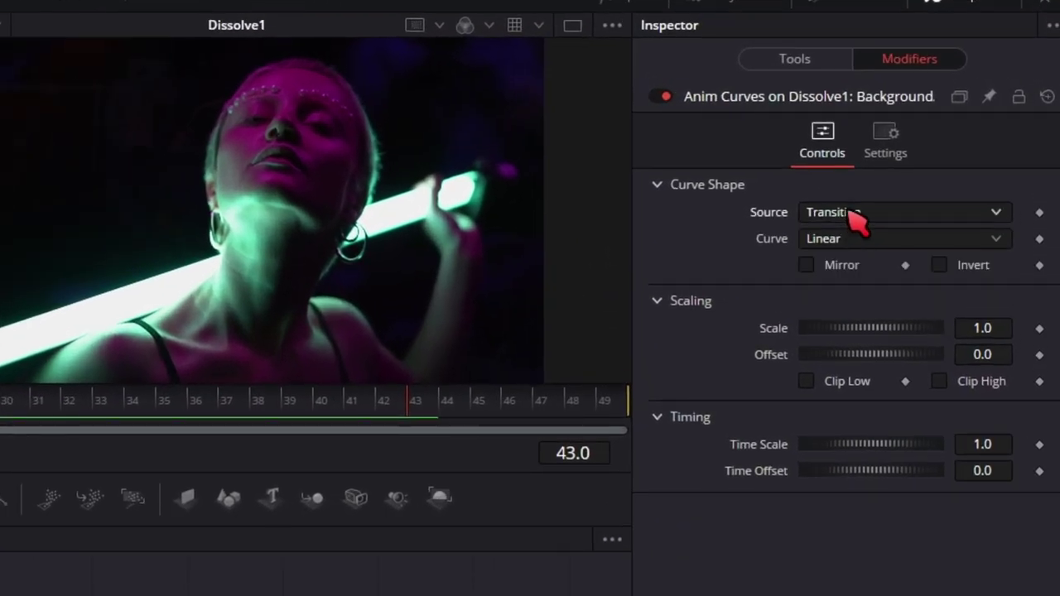
left_click(861, 244)
left_click(861, 294)
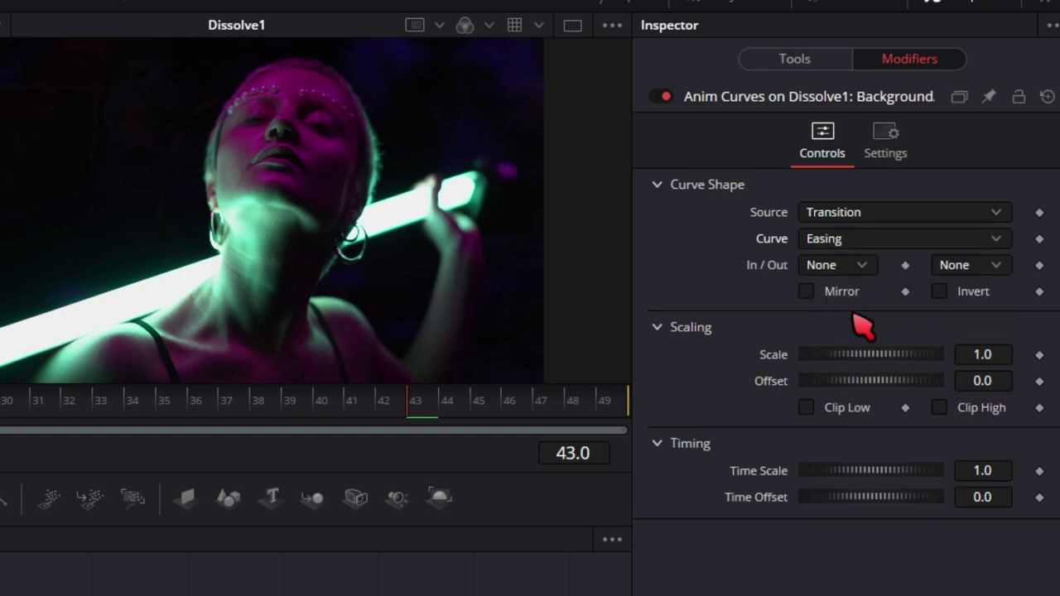
left_click(865, 285)
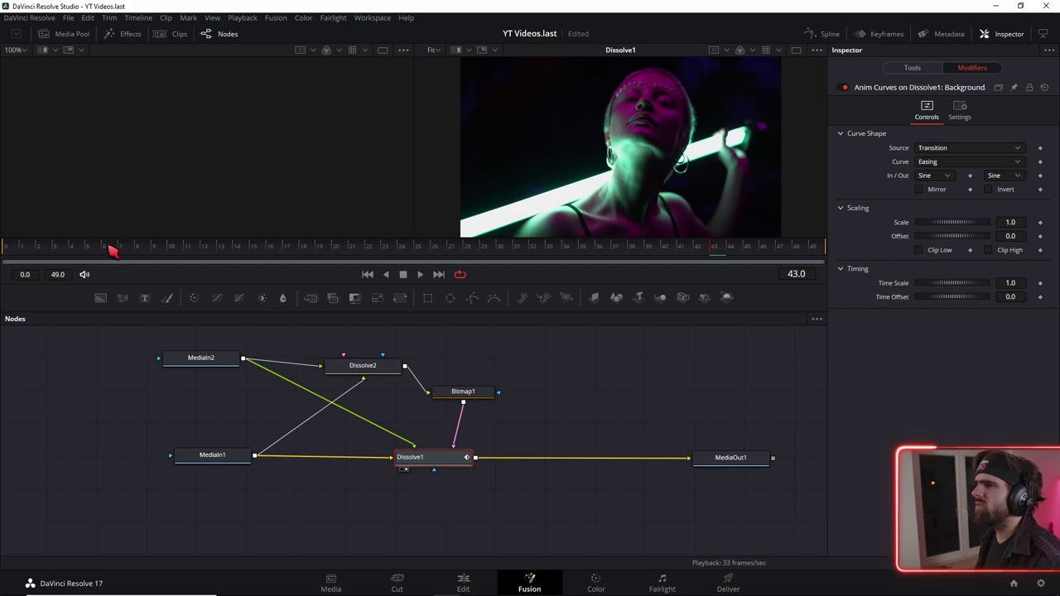
Add pipe routers on the MediaIn1 and MediaIn2 outputs and tidy the node layout
left_click(246, 456)
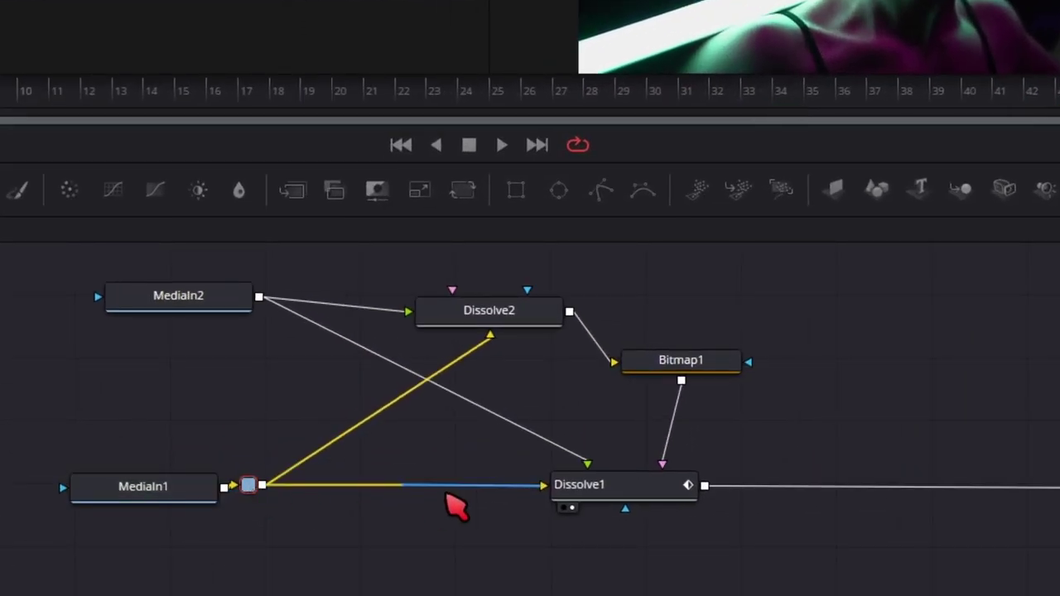
left_click_drag(265, 489, 356, 495)
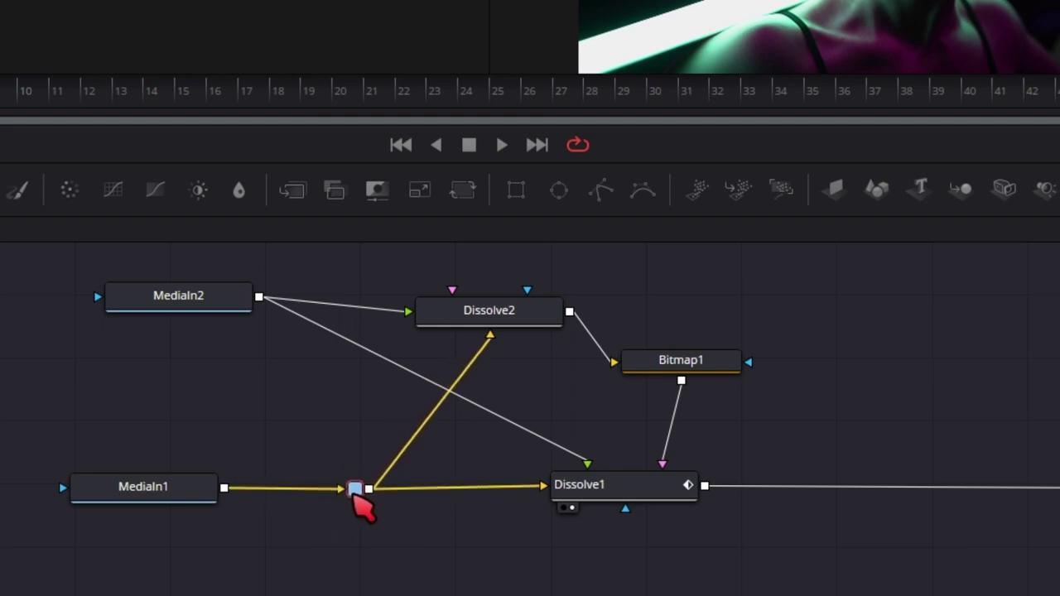
left_click(271, 298, "ctrl")
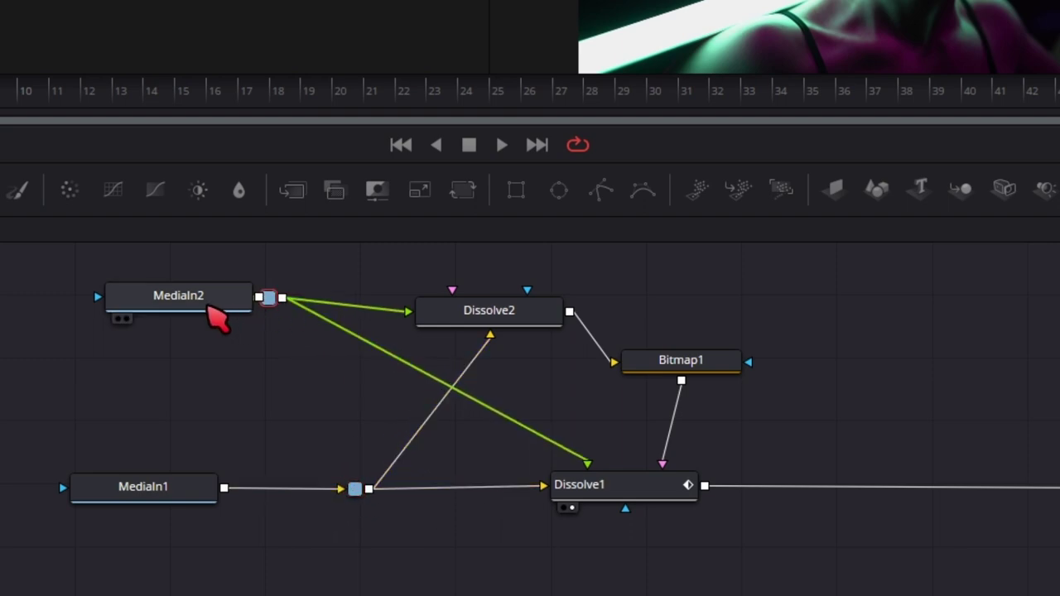
left_click_drag(217, 317, 155, 314)
left_click_drag(270, 298, 315, 302)
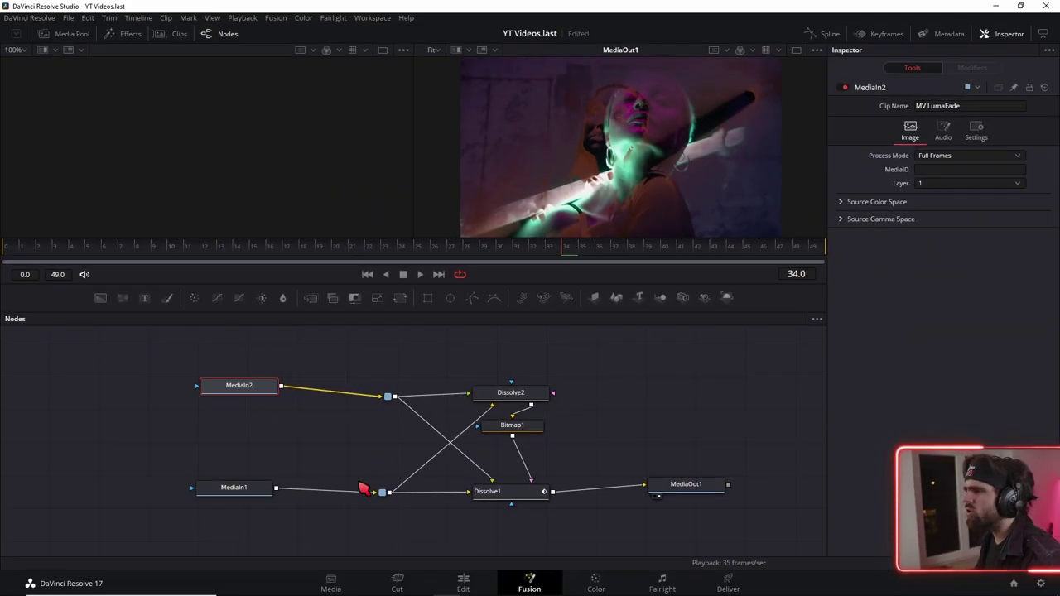
left_click(381, 491)
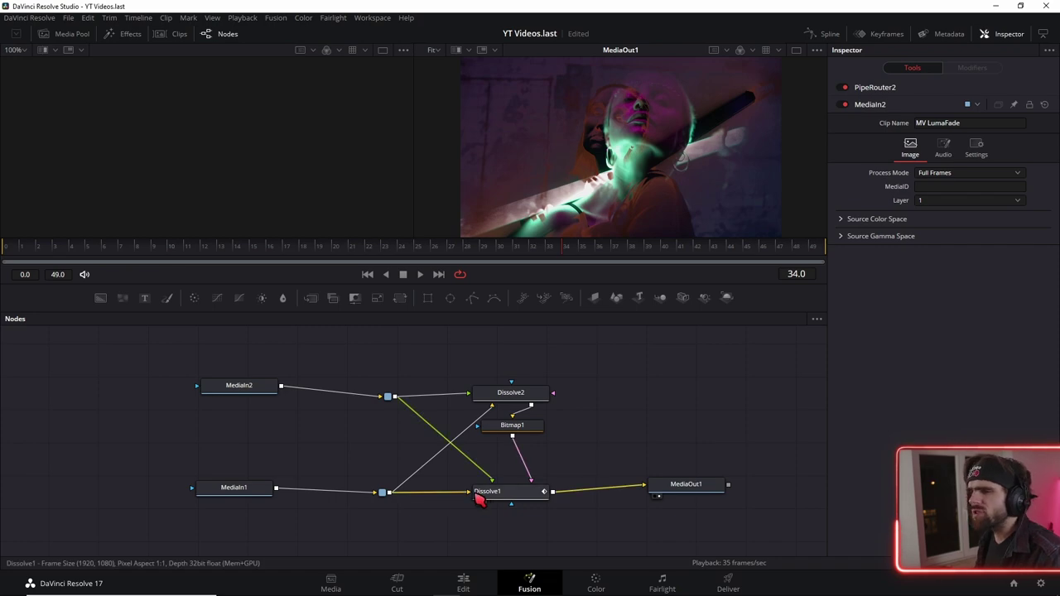
Select both routers, Dissolve2, Bitmap1 and Dissolve1 together
left_click(370, 493, "ctrl")
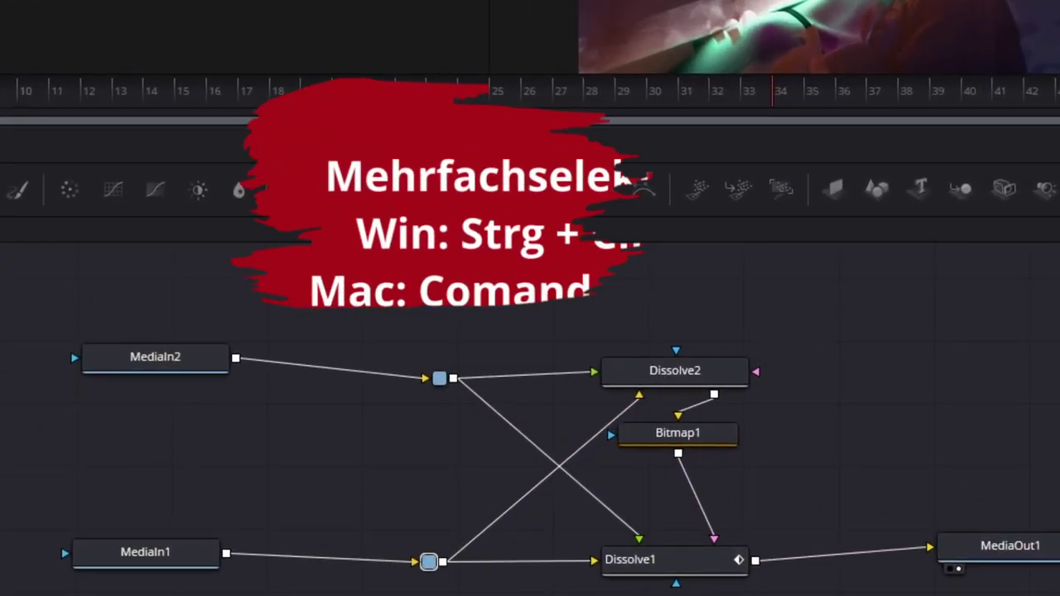
left_click(417, 559, "ctrl")
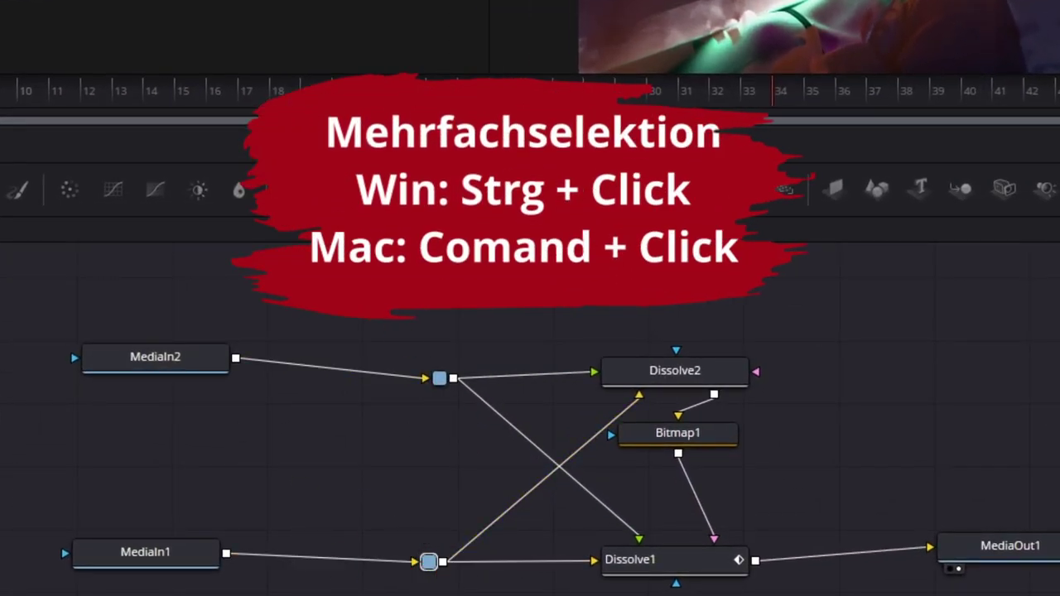
left_click(438, 379, "ctrl")
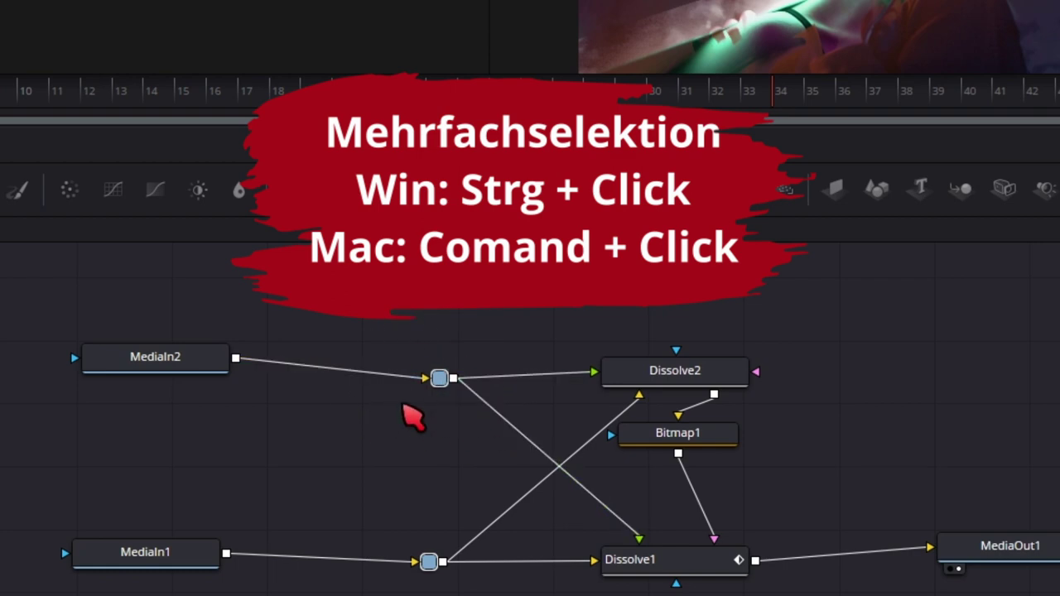
left_click(696, 377, "ctrl")
left_click(692, 439, "ctrl")
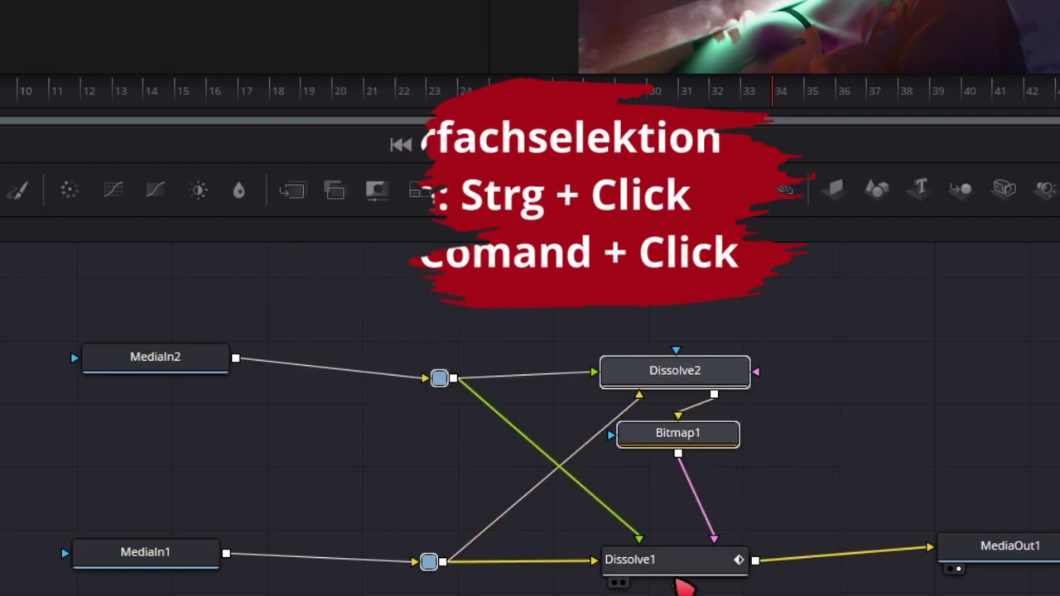
left_click(678, 572, "ctrl")
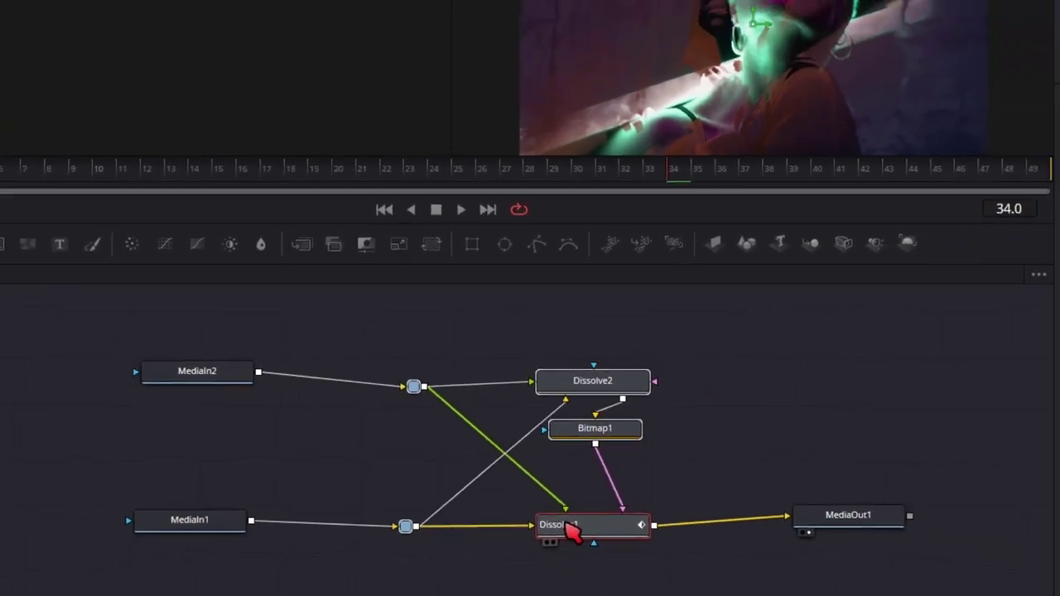
Create a macro from the selected transition nodes
right_click(648, 569)
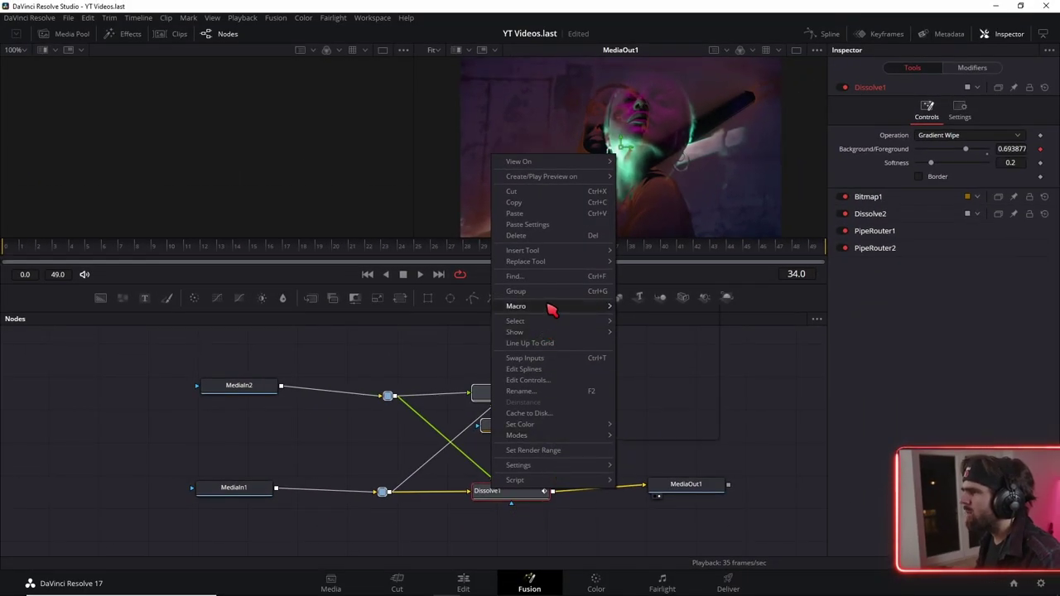
mouse_move(550, 308)
left_click(660, 308)
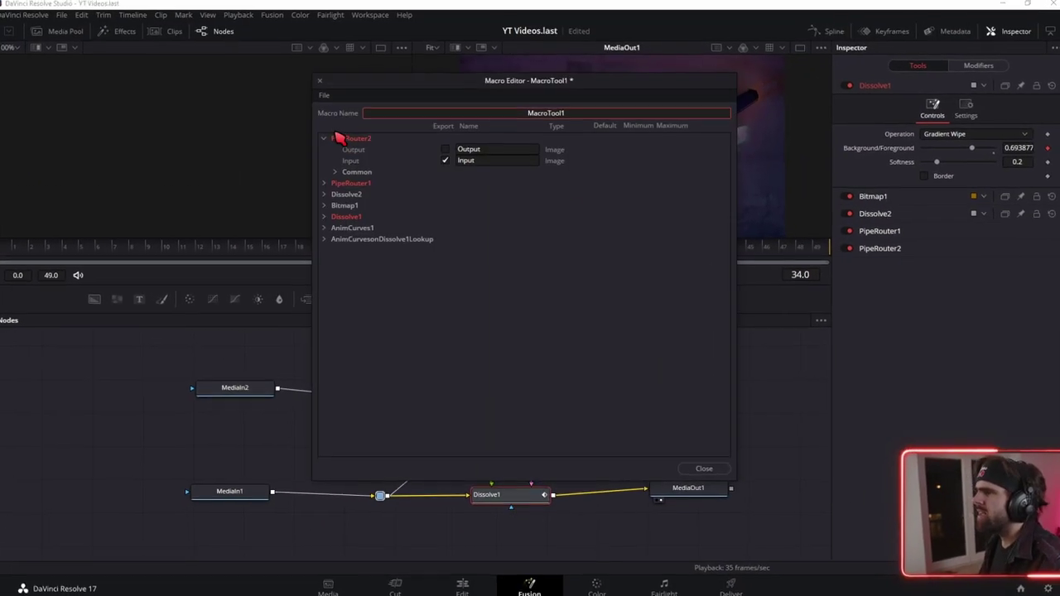
Export switch, Invert as Invert Gradient, and the curve settings including Lookup in MacroTool1
left_click(142, 173)
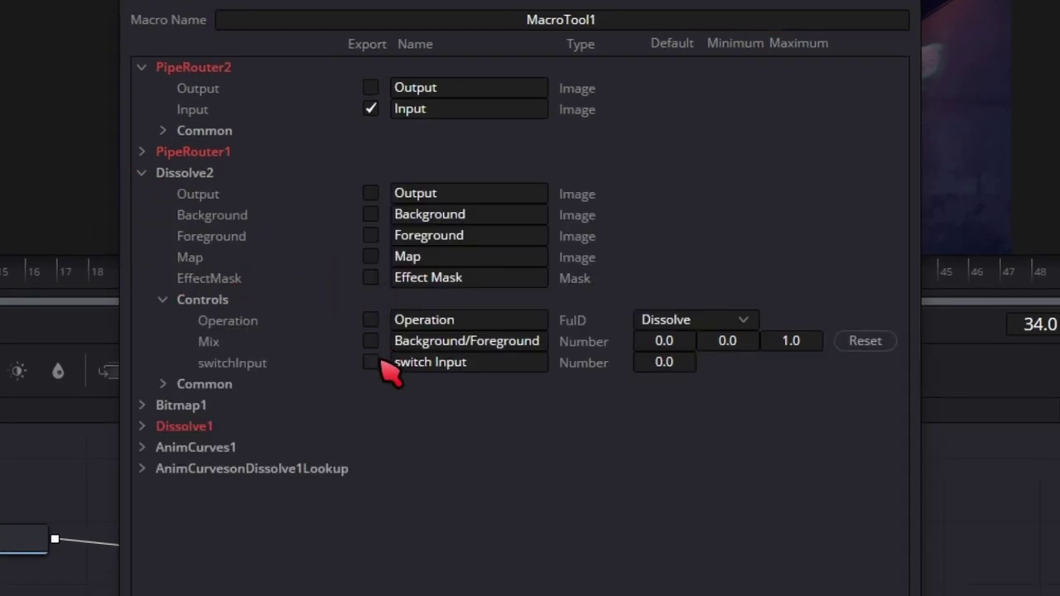
left_click(143, 405)
scroll(382, 375, "down", 4)
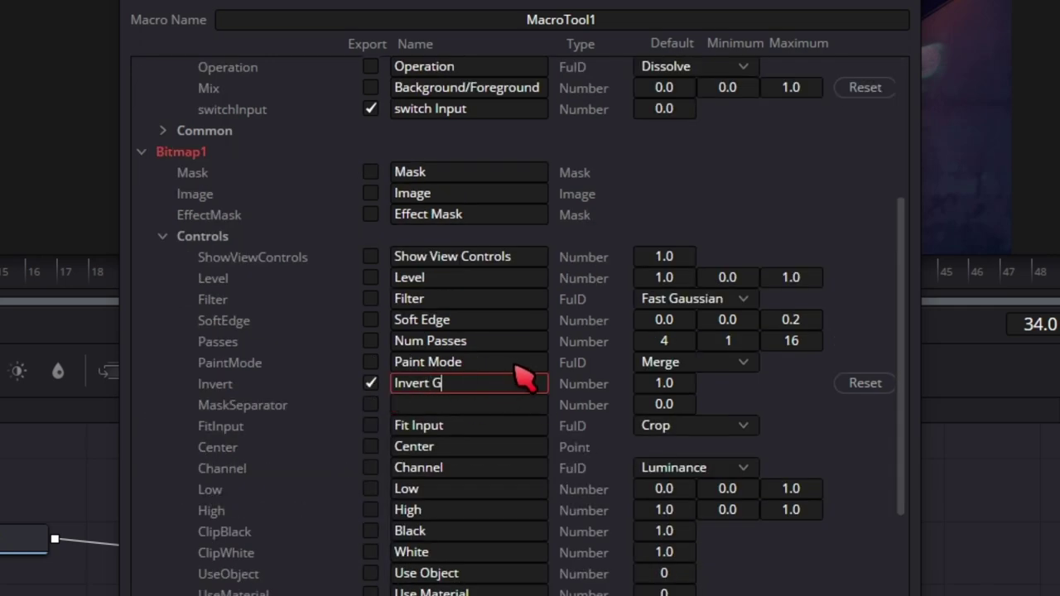
scroll(523, 379, "down", 3)
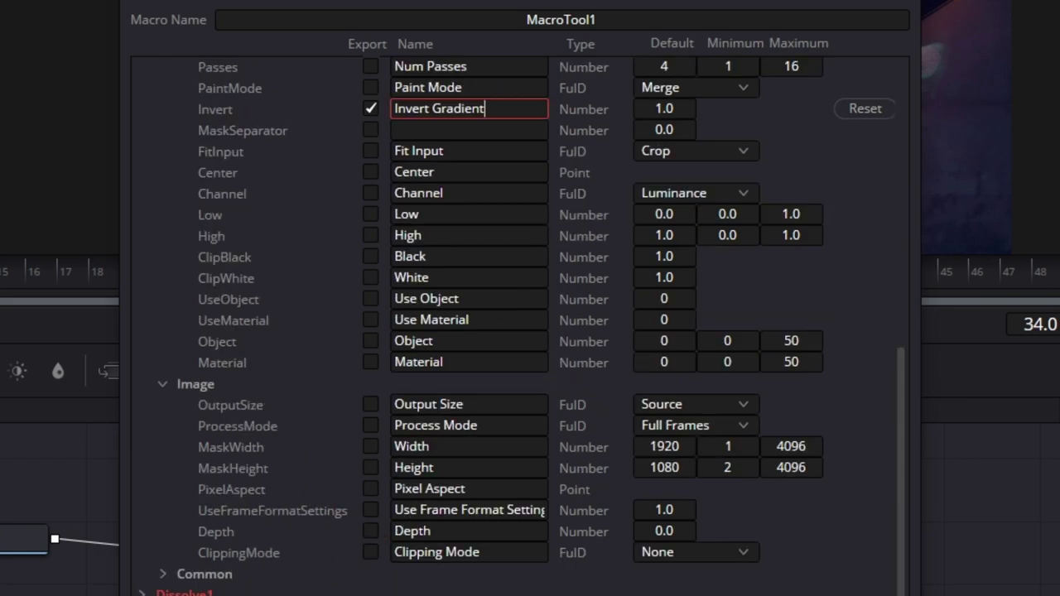
scroll(321, 497, "down", 3)
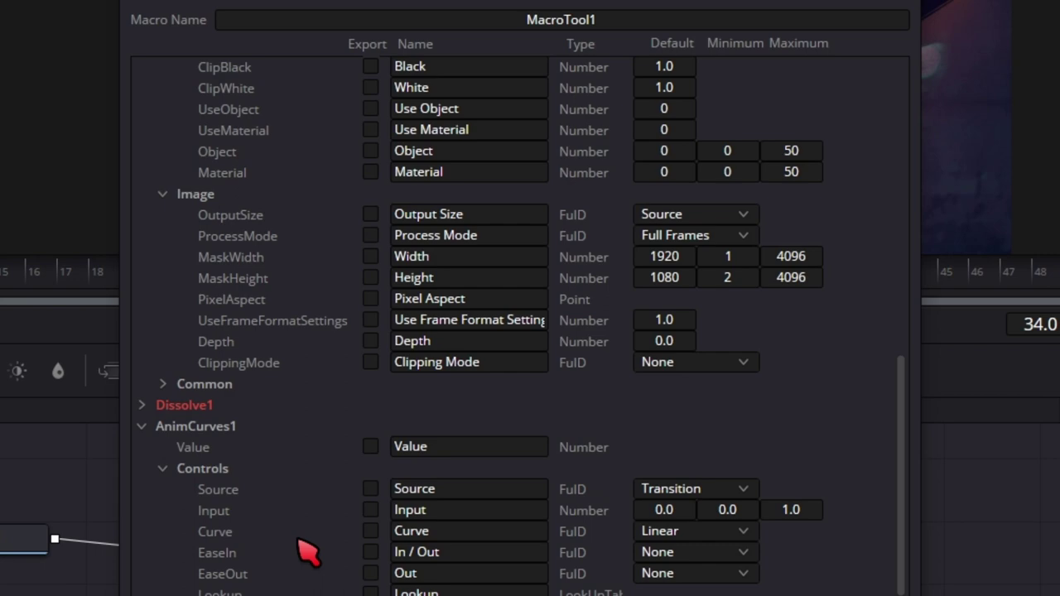
scroll(313, 549, "down", 2)
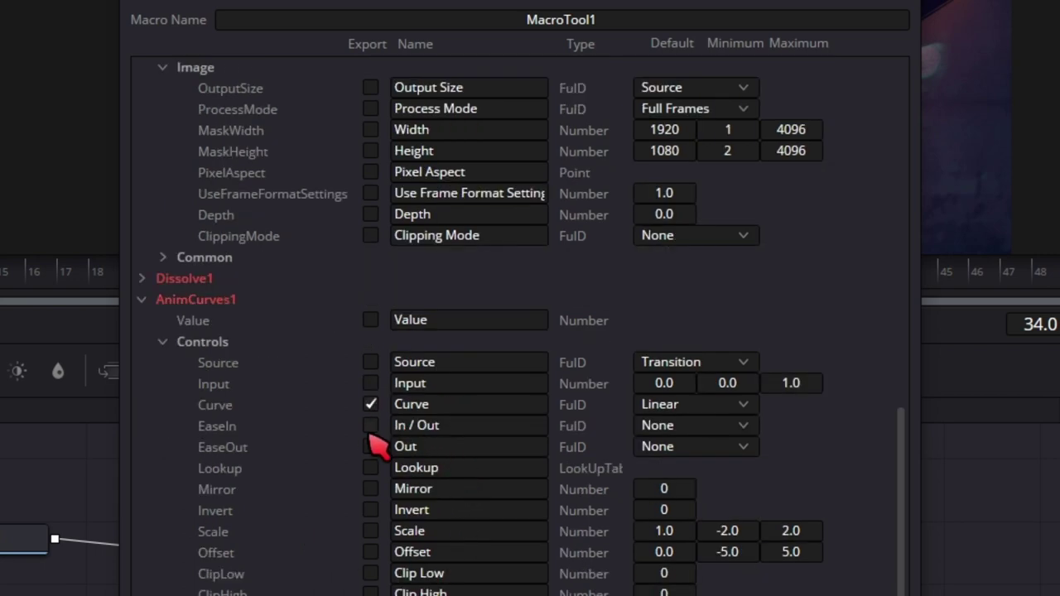
left_click(370, 468)
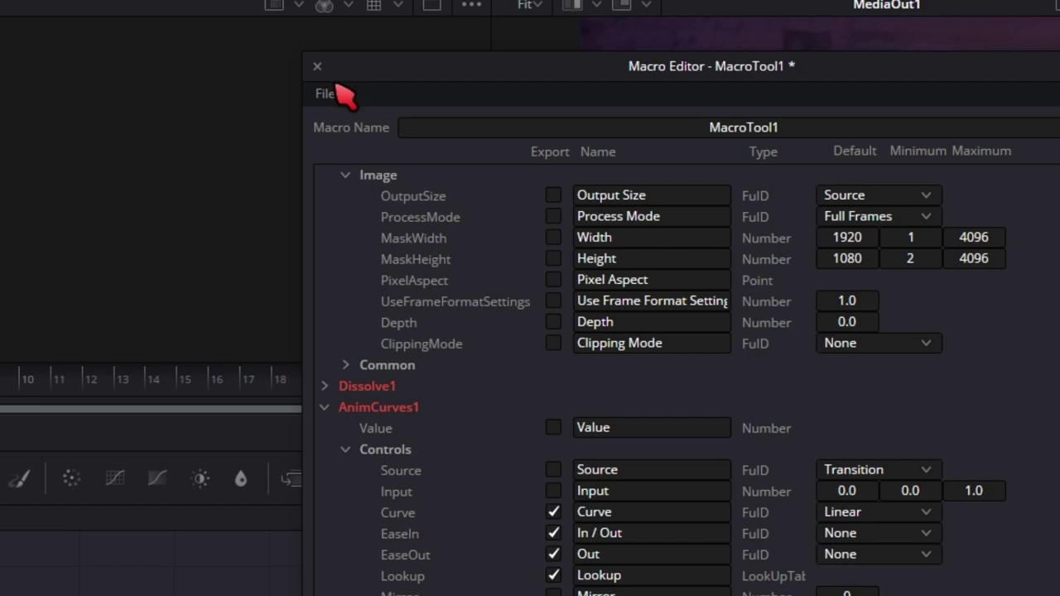
Save the macro as a file, navigating to Fusion > Templates > Edit > Transitions
left_click(325, 96)
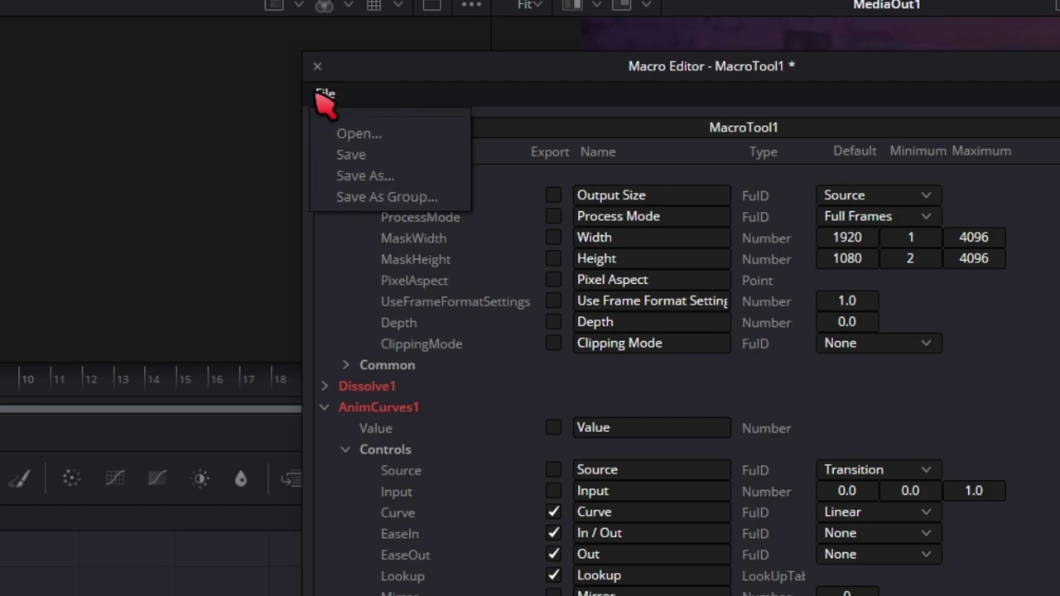
left_click(420, 205)
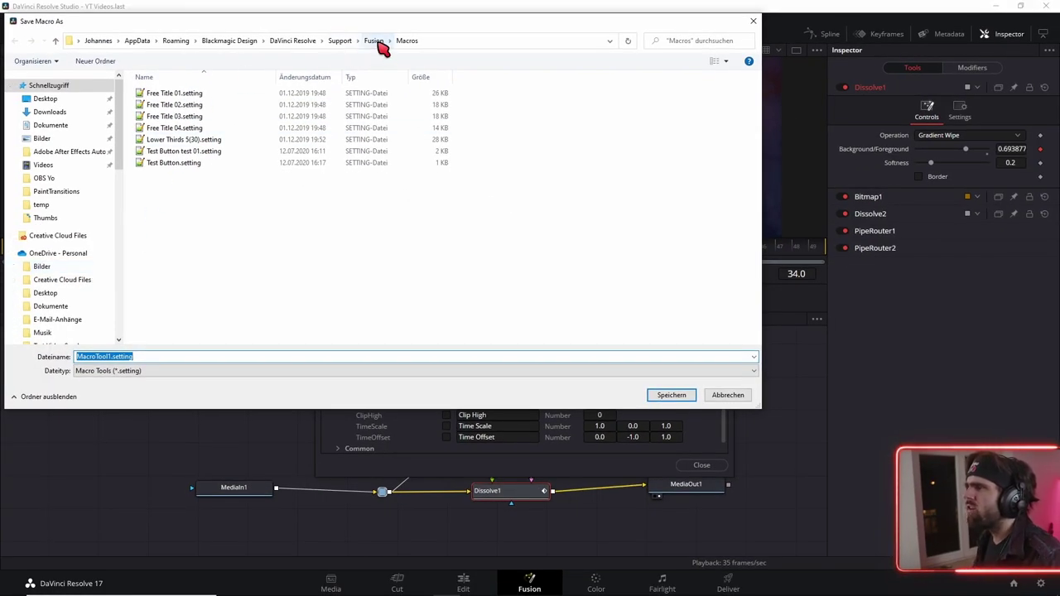
left_click(371, 44)
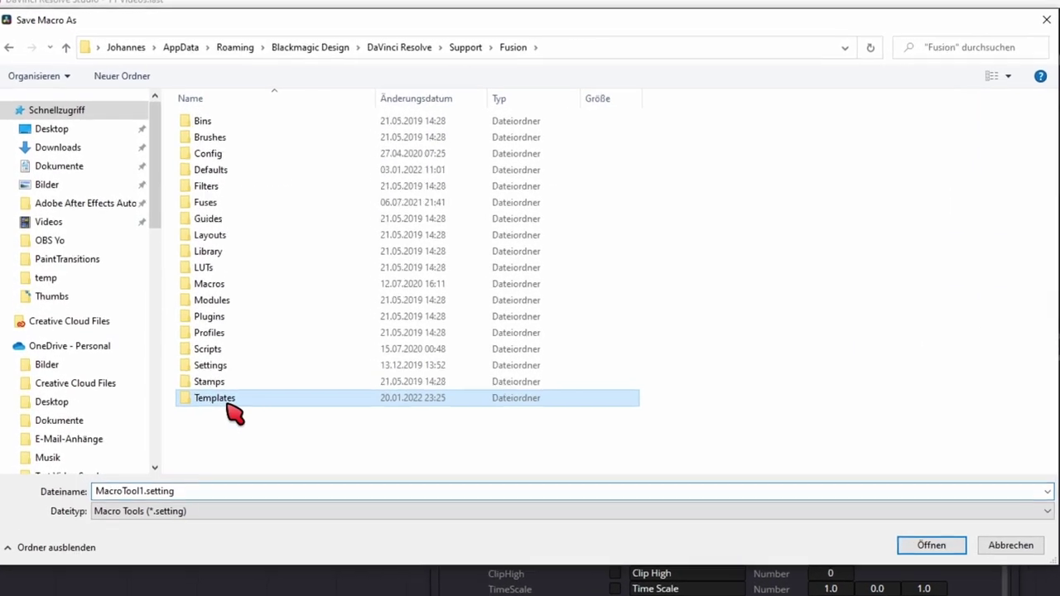
double_click(168, 290)
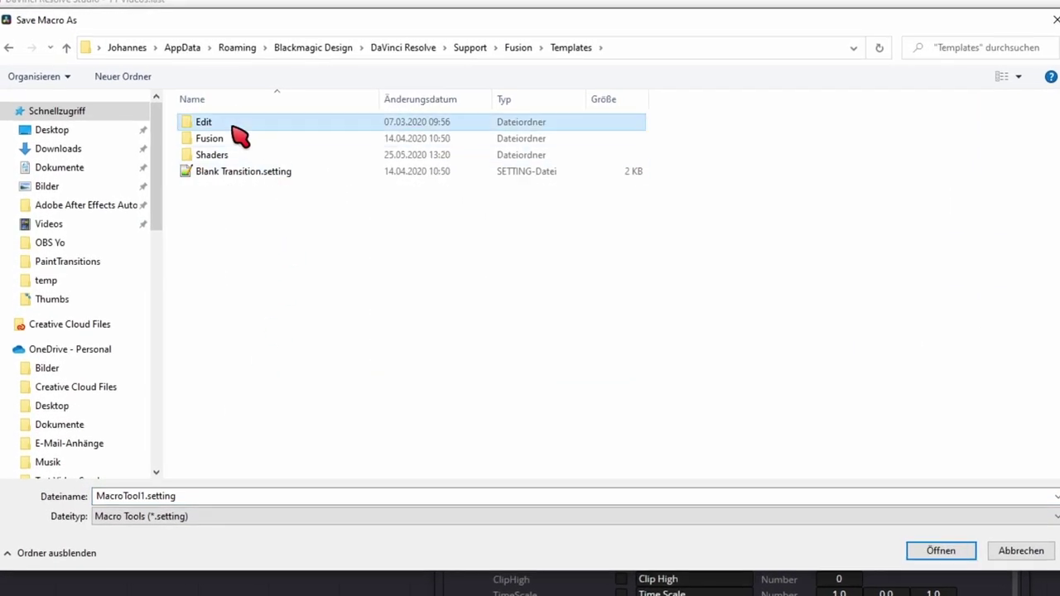
double_click(240, 124)
double_click(236, 172)
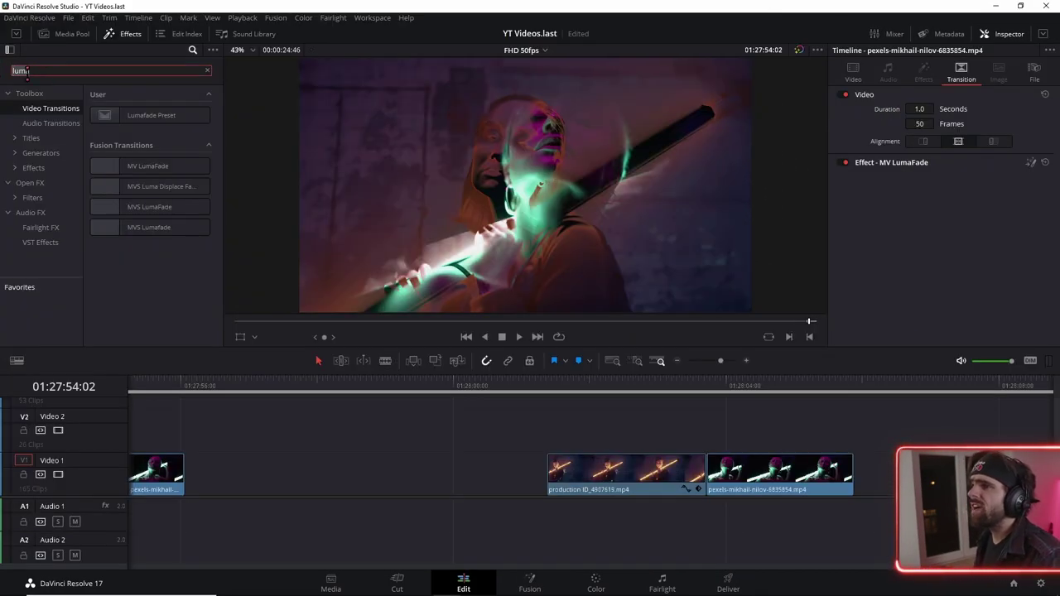
Take MVS LumaFade from Fusion Transitions to drop onto the Video 1 cut
left_click(132, 208)
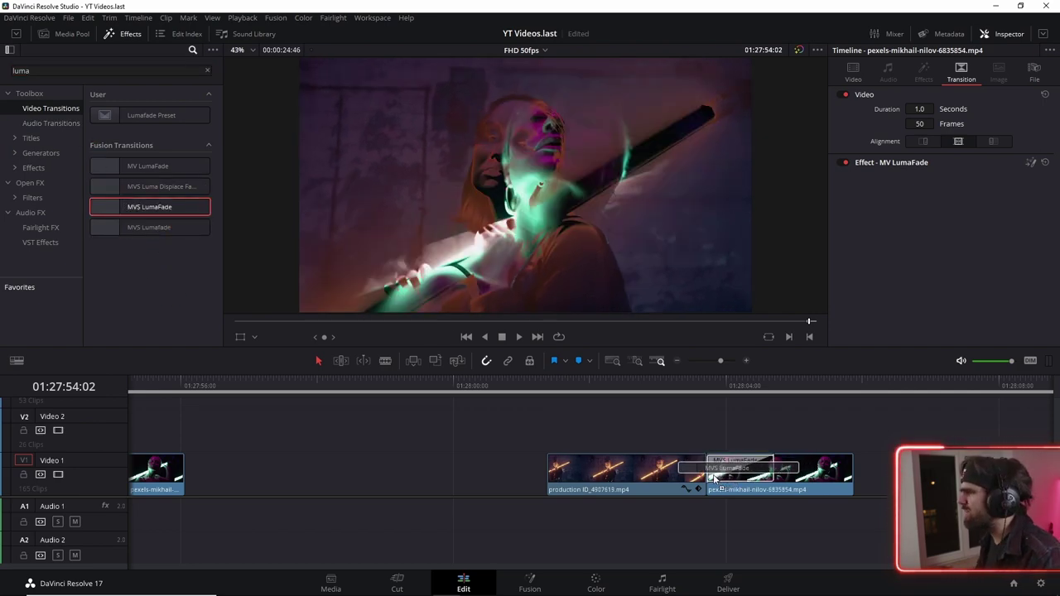